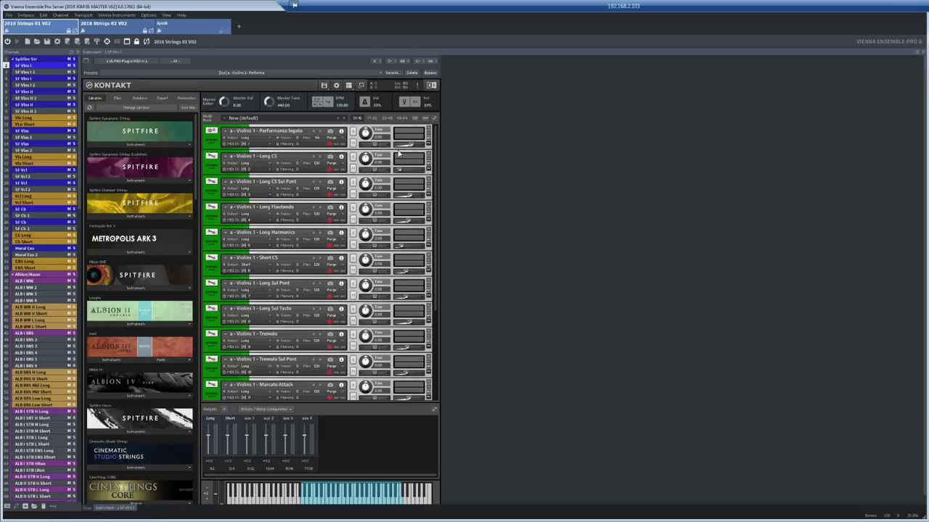
Step: Look through the Violins 1 articulations loaded in the two main SF Vlns I channels
{"action": "scroll", "coordinate": [434, 165], "scroll_direction": "down", "scroll_amount": 3}
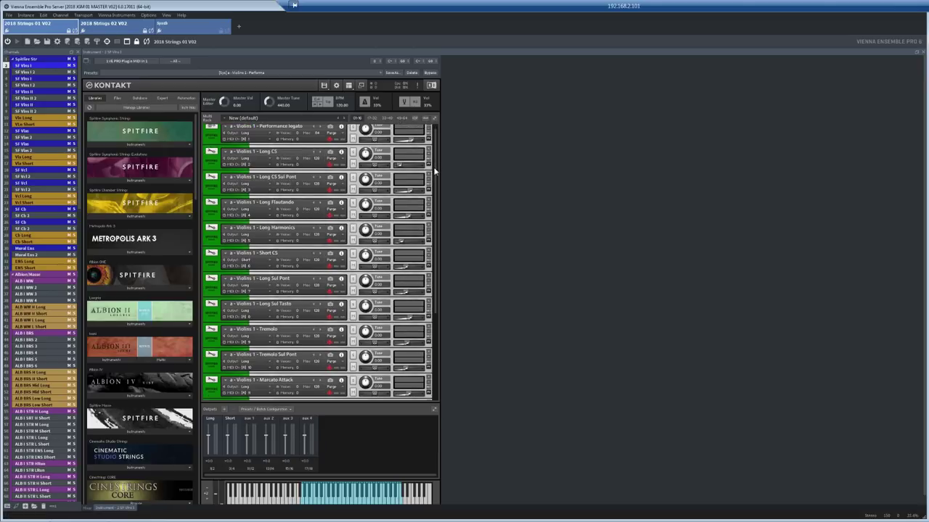
{"action": "left_click_drag", "start_coordinate": [435, 217], "coordinate": [431, 148]}
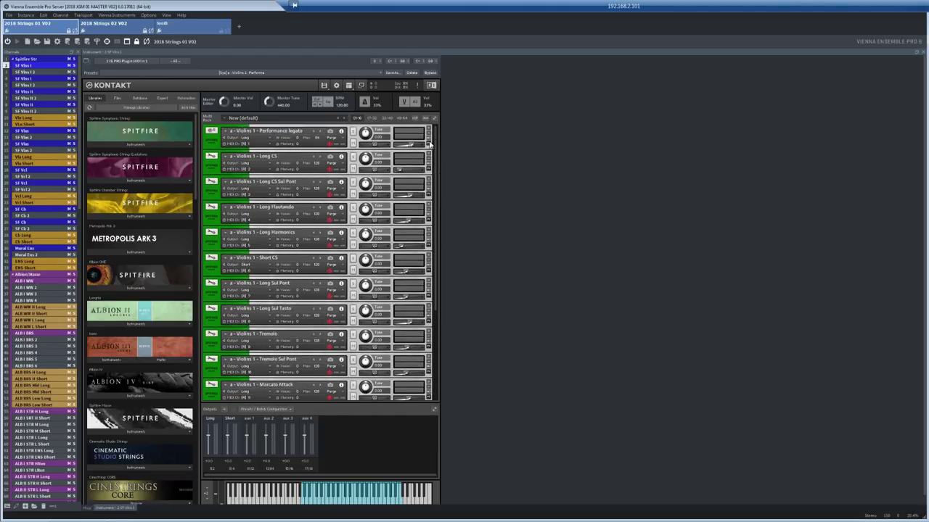
{"action": "left_click", "coordinate": [27, 79]}
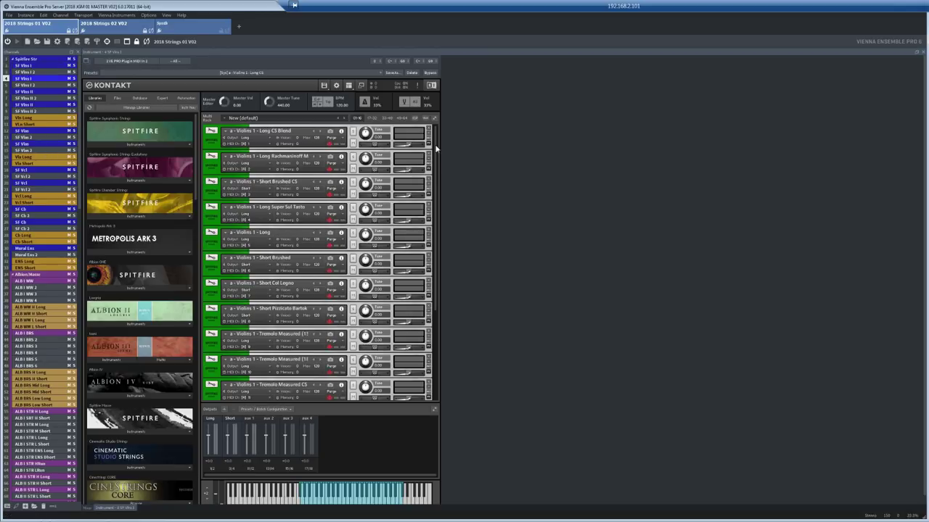
{"action": "mouse_move", "coordinate": [436, 151]}
{"action": "left_mouse_down"}
{"action": "mouse_move", "coordinate": [439, 262]}
{"action": "mouse_move", "coordinate": [431, 167]}
{"action": "left_mouse_up"}
Step: Look through the Violins 2 articulations loaded in the two main SF Vlns II channels
{"action": "left_click", "coordinate": [30, 92]}
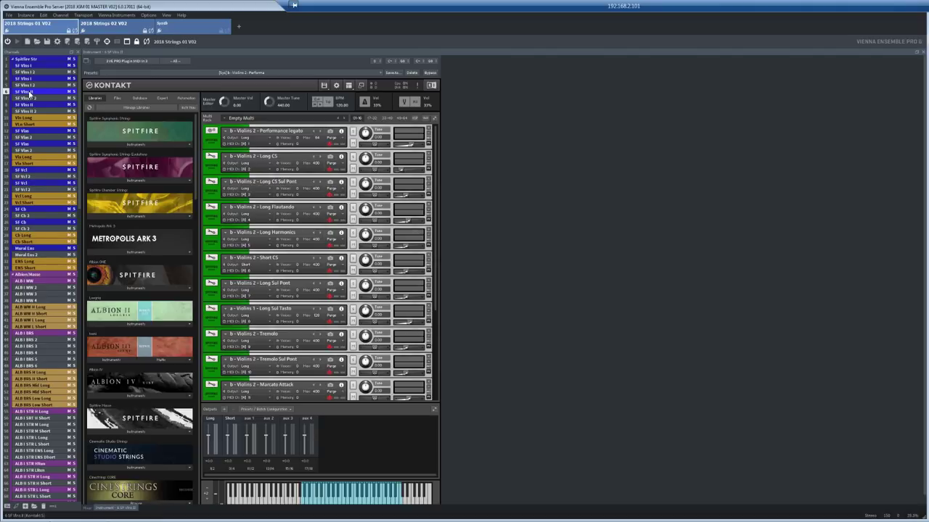
{"action": "scroll", "coordinate": [434, 195], "scroll_direction": "down", "scroll_amount": 5}
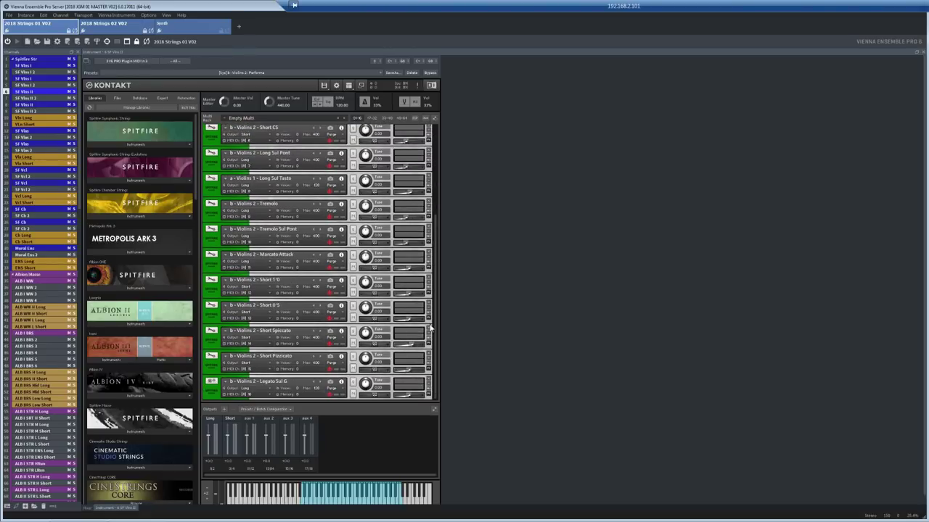
{"action": "scroll", "coordinate": [433, 290], "scroll_direction": "up", "scroll_amount": 5}
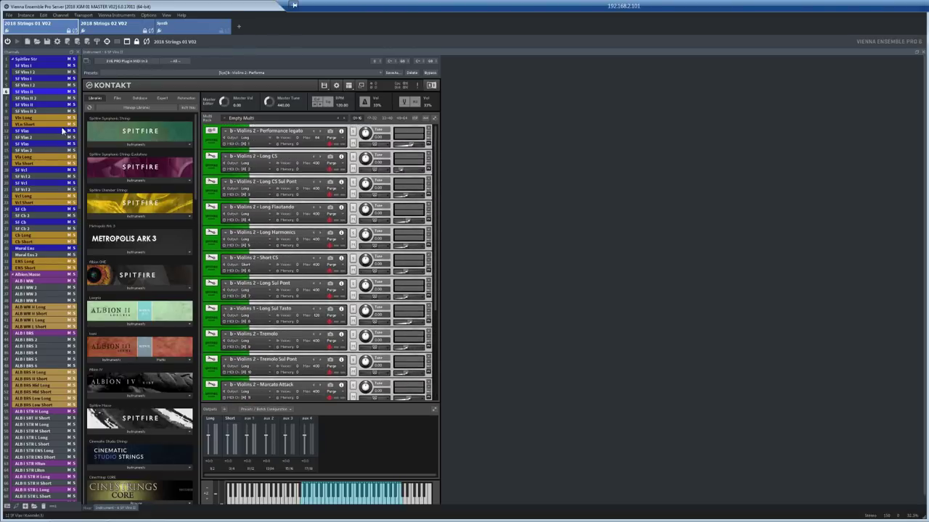
{"action": "left_click", "coordinate": [32, 104]}
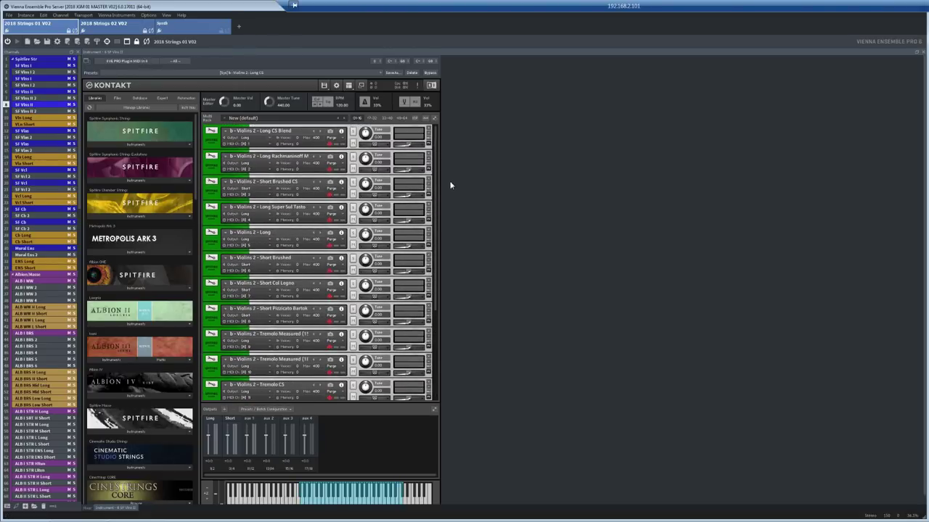
{"action": "mouse_move", "coordinate": [436, 173]}
{"action": "left_mouse_down"}
{"action": "mouse_move", "coordinate": [437, 282]}
{"action": "mouse_move", "coordinate": [437, 201]}
{"action": "left_mouse_up"}
Step: Review the Violas articulations in both main SF Vlas channels, collapsing the expanded Short Spiccato instrument in the first one
{"action": "left_click", "coordinate": [27, 131]}
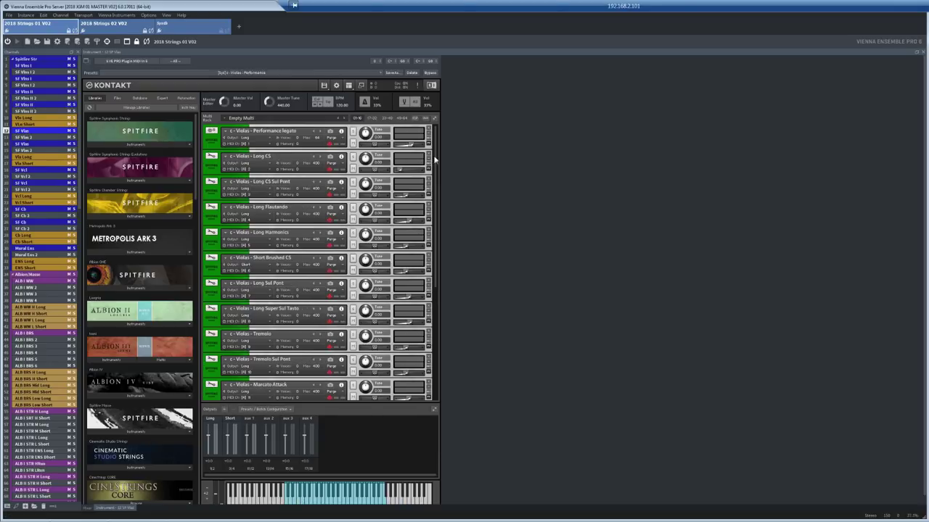
{"action": "left_click_drag", "start_coordinate": [437, 165], "coordinate": [435, 297]}
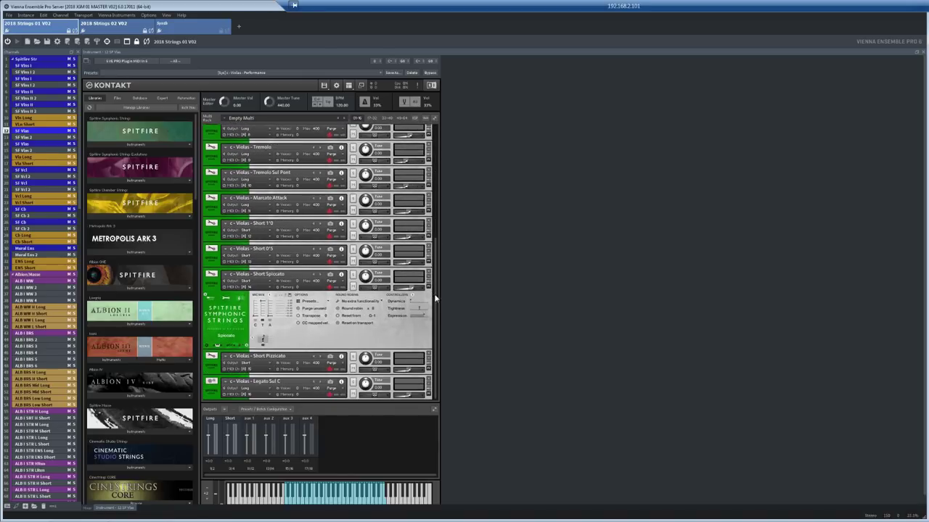
{"action": "left_click", "coordinate": [218, 283]}
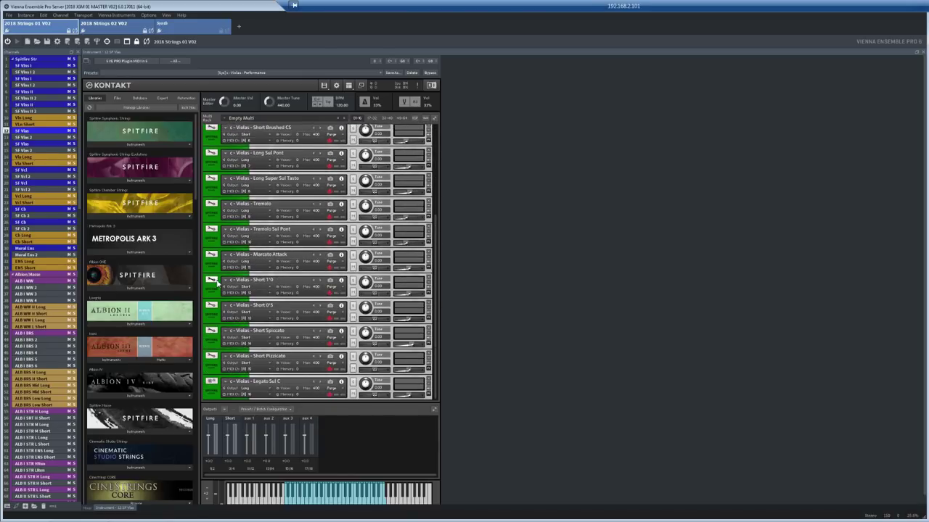
{"action": "left_click", "coordinate": [34, 145]}
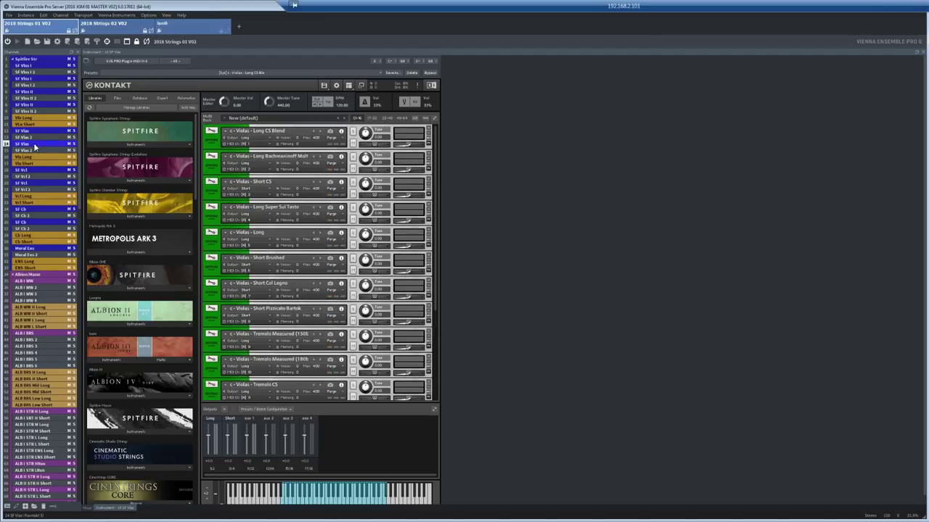
{"action": "mouse_move", "coordinate": [435, 191]}
{"action": "left_mouse_down"}
{"action": "mouse_move", "coordinate": [435, 299]}
{"action": "mouse_move", "coordinate": [445, 220]}
{"action": "mouse_move", "coordinate": [437, 162]}
{"action": "left_mouse_up"}
Step: Review the Celli articulations in both main SF Vcl channels, collapsing the expanded Short Spiccato instrument in the first one
{"action": "left_click", "coordinate": [28, 170]}
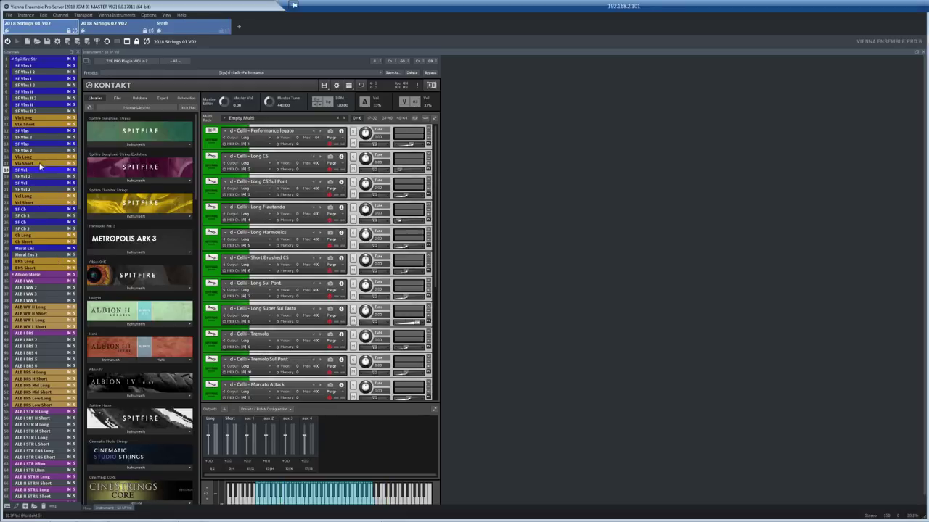
{"action": "left_click_drag", "start_coordinate": [435, 277], "coordinate": [439, 399]}
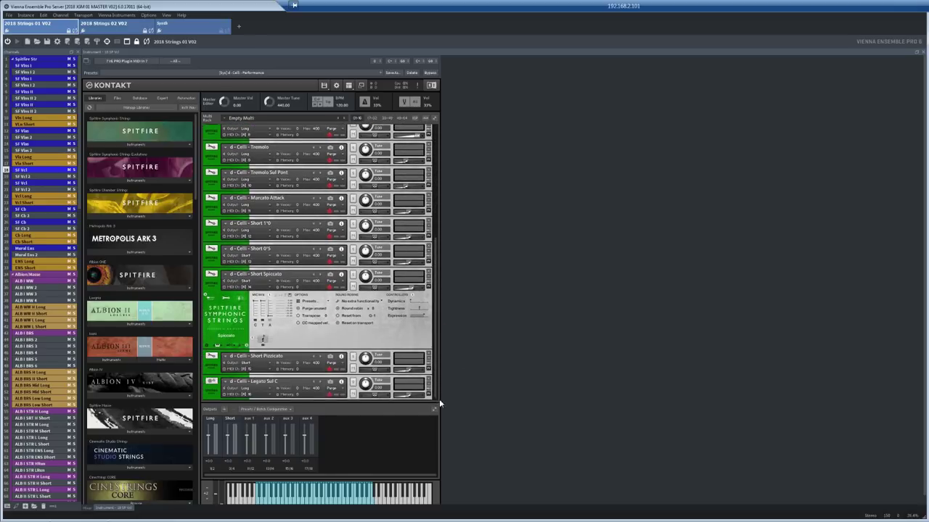
{"action": "left_click", "coordinate": [211, 287]}
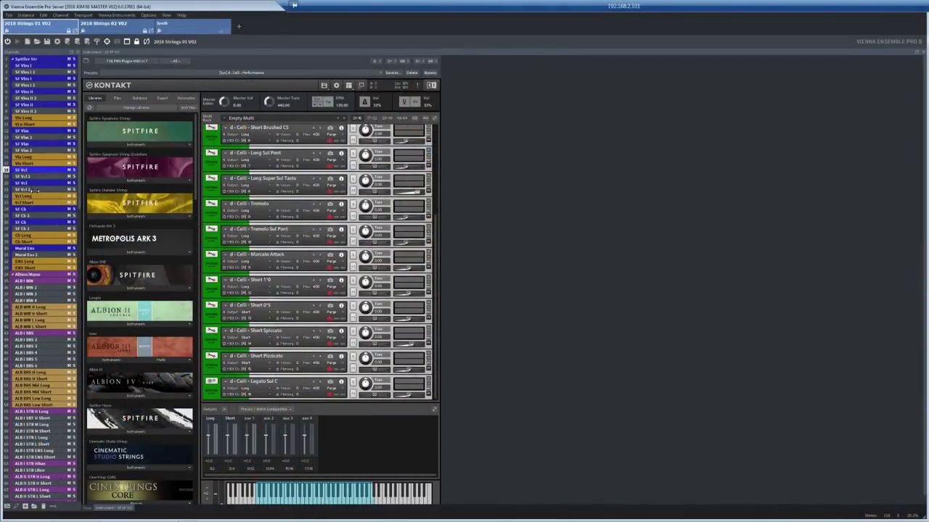
{"action": "left_click", "coordinate": [32, 185]}
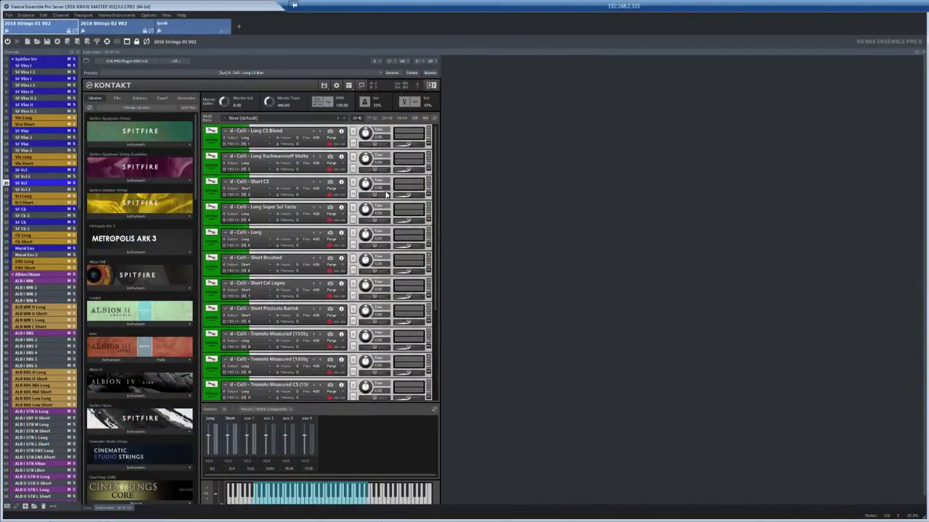
{"action": "left_click_drag", "start_coordinate": [435, 213], "coordinate": [432, 341]}
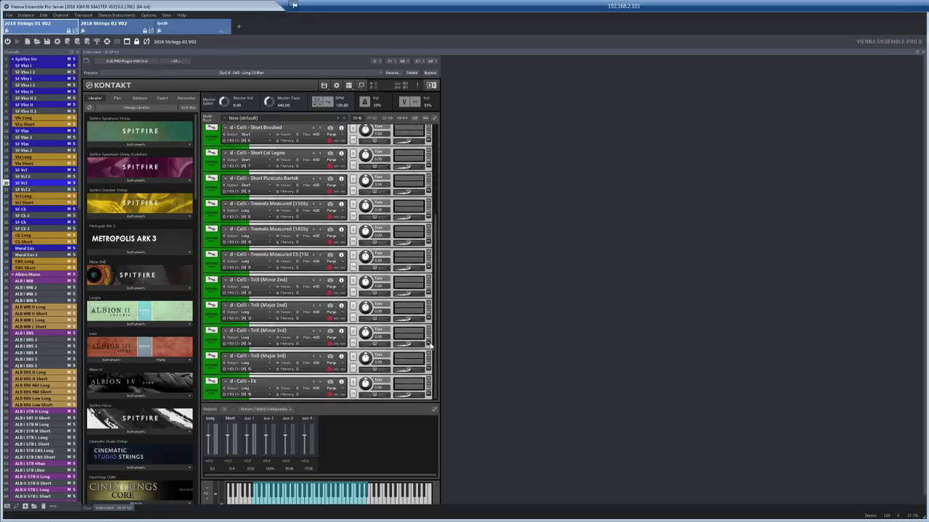
Step: Examine the Basses articulations in both main SF Cb channels and go back to the Violins 1 list in the first SF Vlns I channel
{"action": "left_click", "coordinate": [27, 211]}
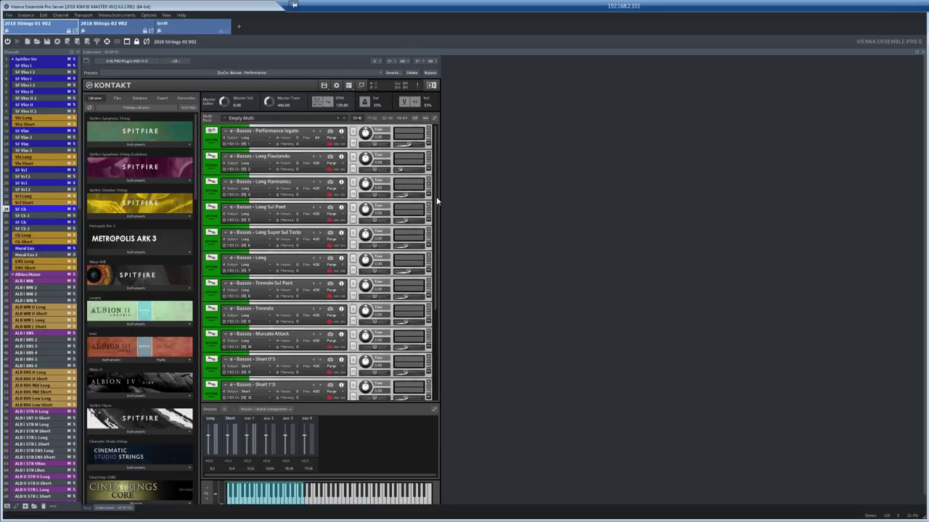
{"action": "left_click_drag", "start_coordinate": [436, 230], "coordinate": [440, 307]}
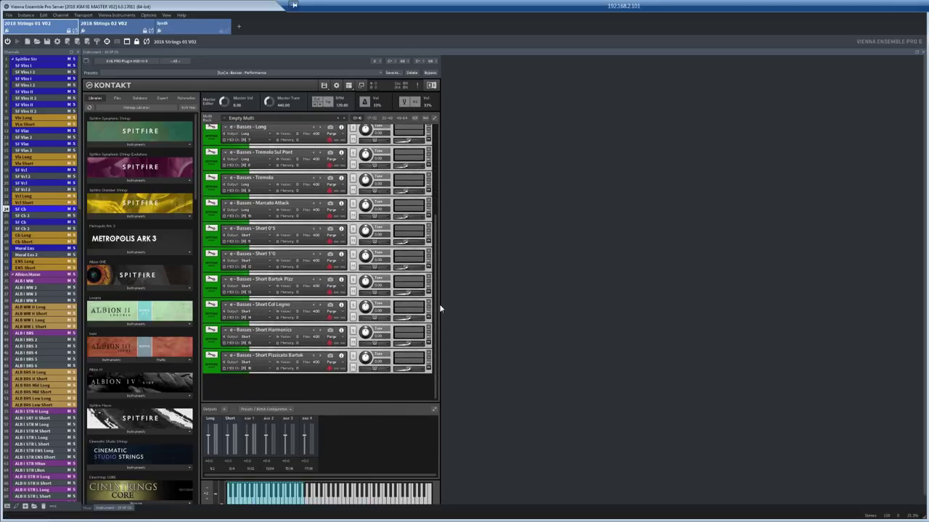
{"action": "left_click", "coordinate": [35, 217]}
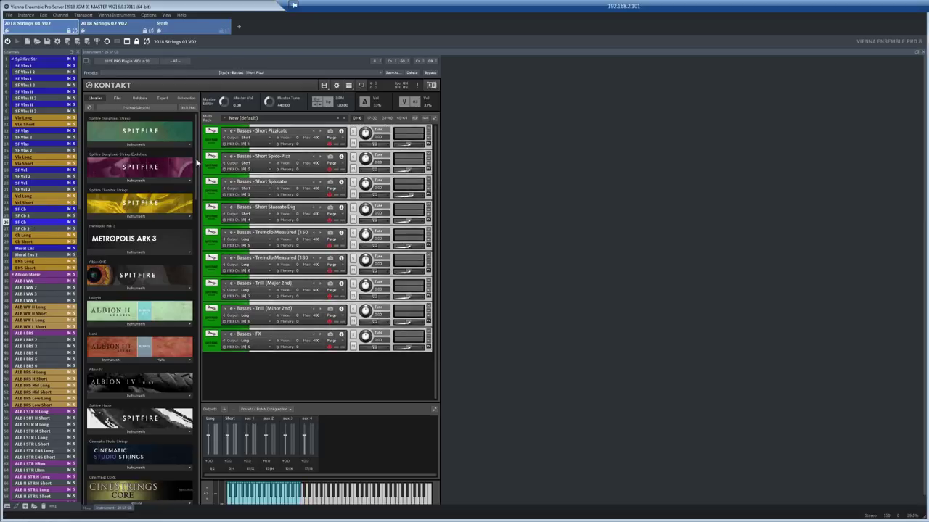
{"action": "left_click", "coordinate": [29, 67]}
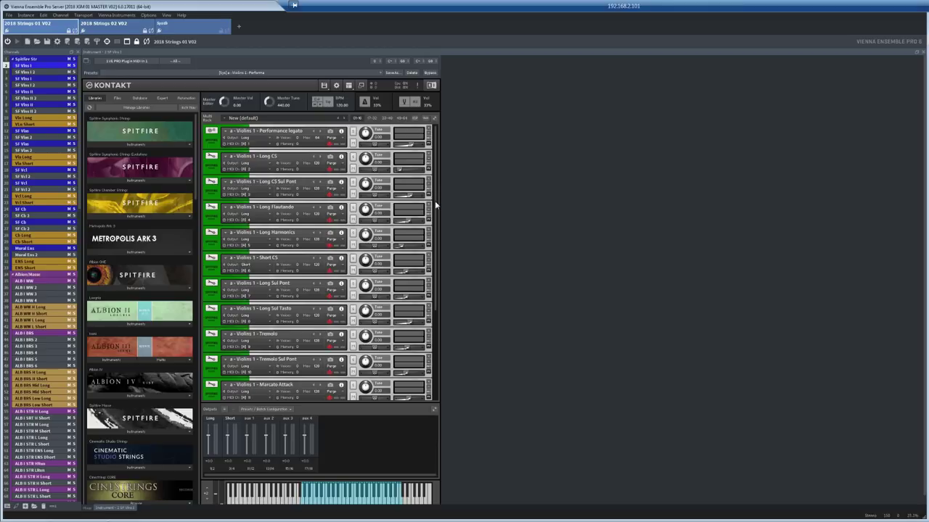
{"action": "left_click_drag", "start_coordinate": [435, 208], "coordinate": [444, 305]}
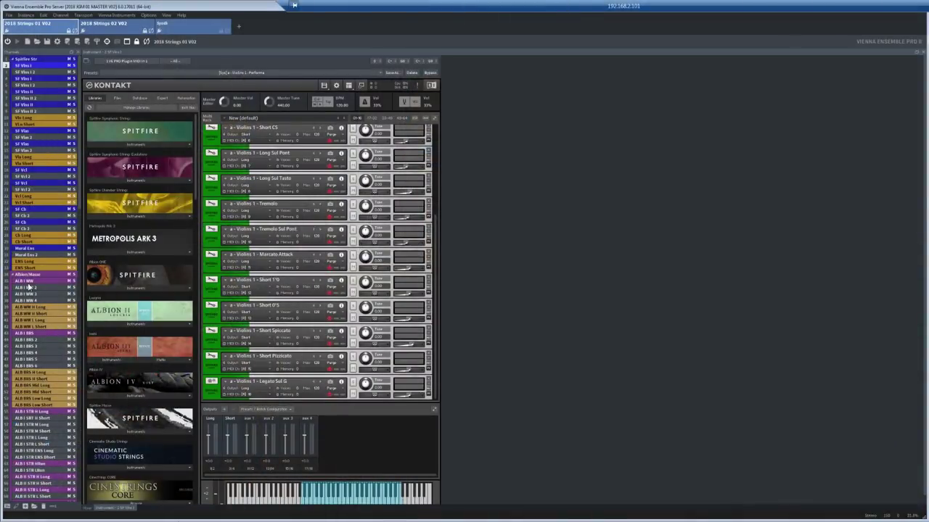
Step: Examine the woodwind patches in the ALB I WW channel and the brass patches in ALB I BRS
{"action": "left_click", "coordinate": [26, 281]}
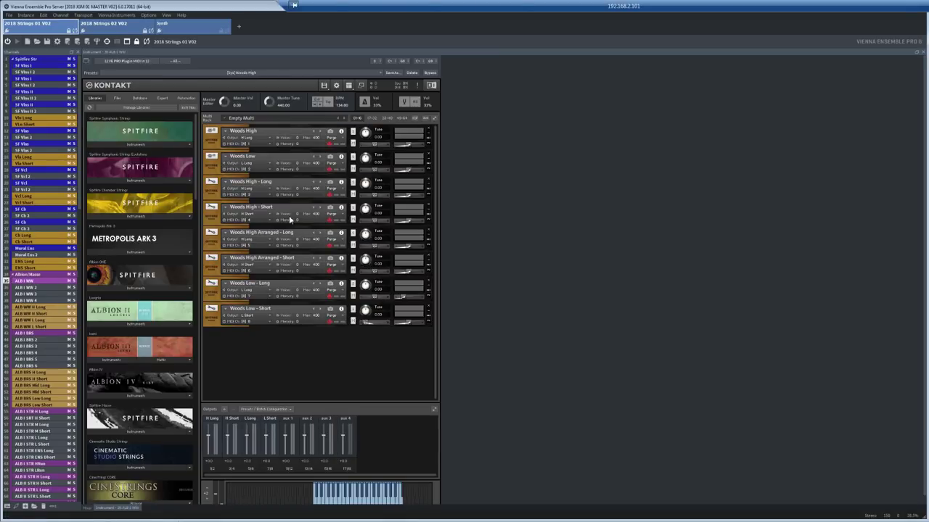
{"action": "left_click", "coordinate": [29, 333]}
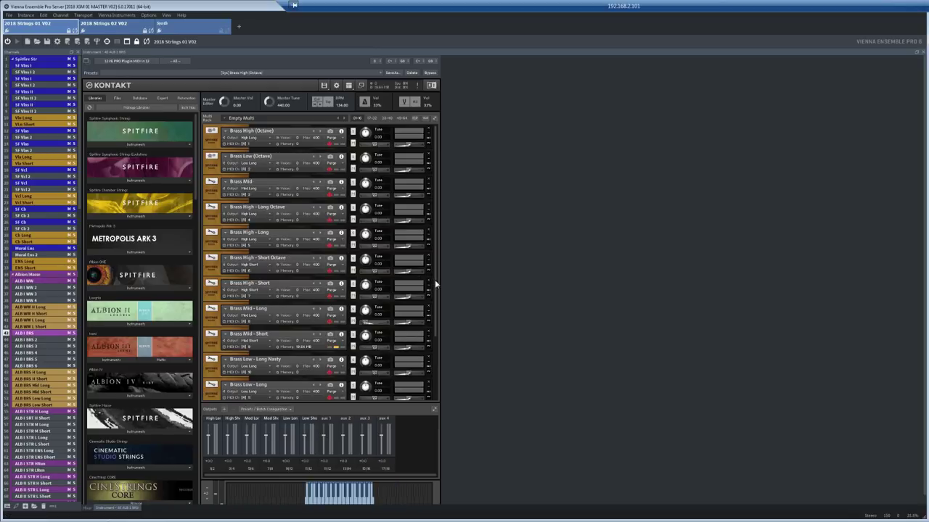
{"action": "left_click_drag", "start_coordinate": [434, 282], "coordinate": [431, 363]}
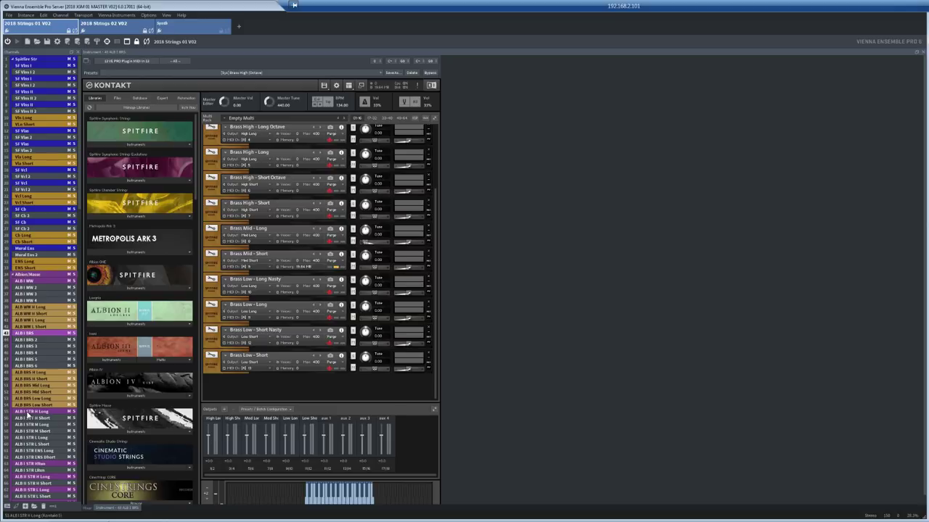
Step: Examine the string patches in the ALB I STR H Long channel and the string run patches in ALB I STR HRun
{"action": "left_click", "coordinate": [29, 412]}
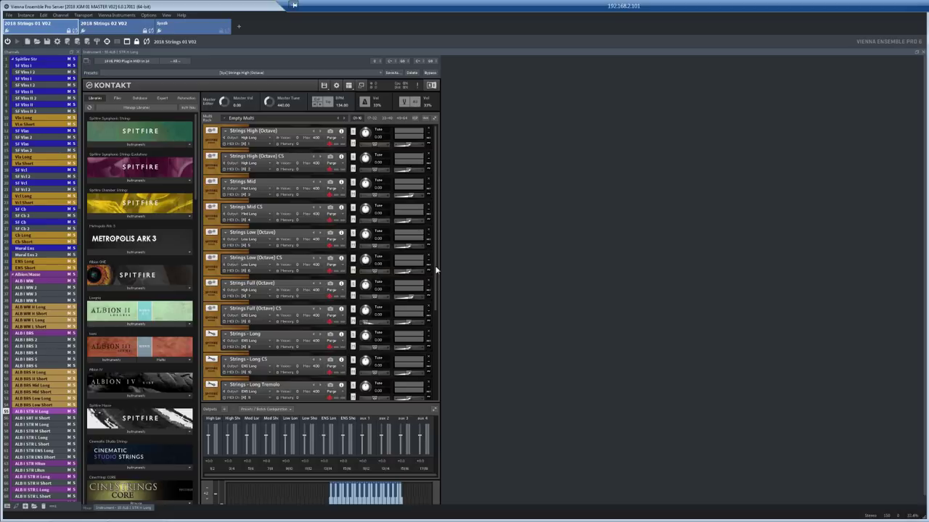
{"action": "left_click_drag", "start_coordinate": [433, 274], "coordinate": [436, 386]}
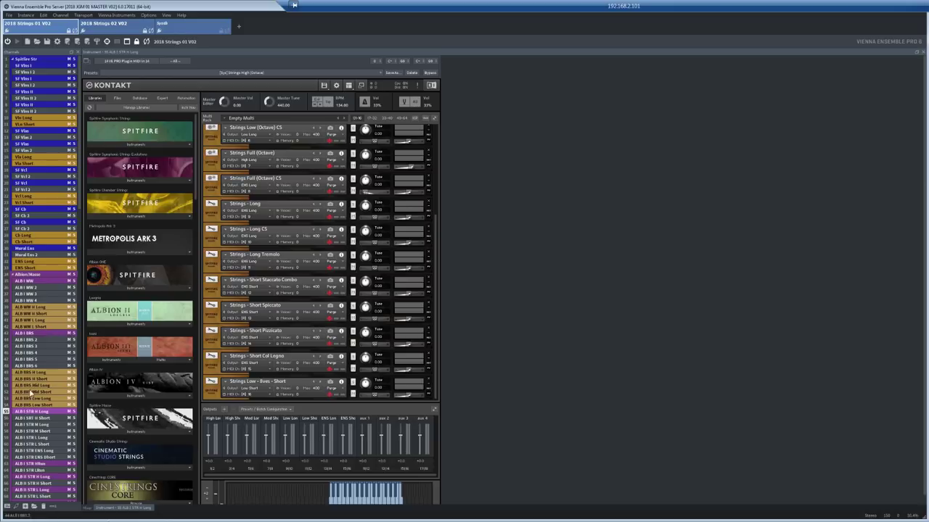
{"action": "left_click", "coordinate": [35, 465]}
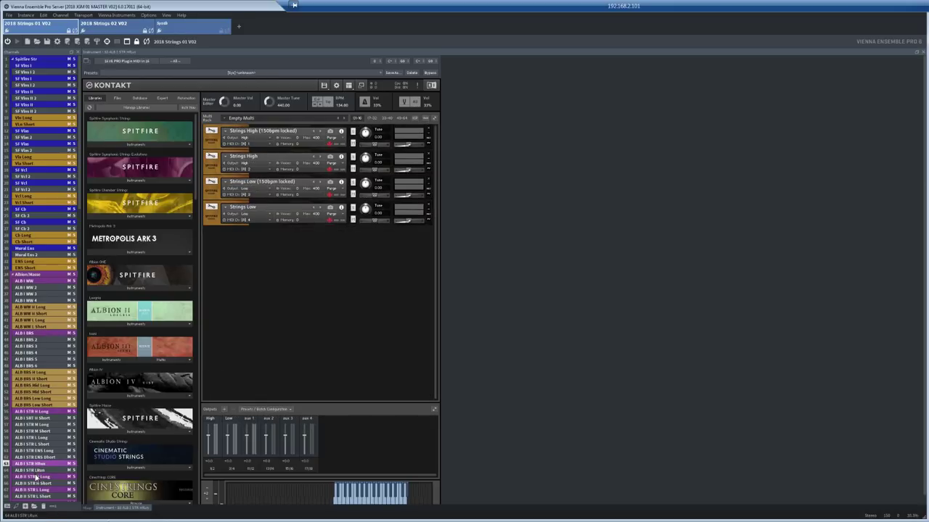
Step: Display the high string patches of the ALB II STR H Long channel and look through the Kontakt library list
{"action": "left_click", "coordinate": [38, 477]}
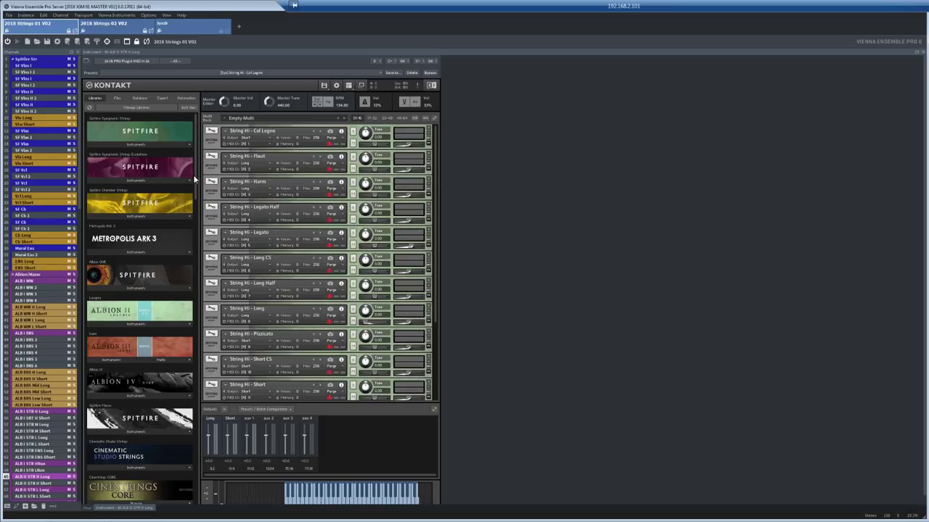
{"action": "left_click_drag", "start_coordinate": [196, 183], "coordinate": [200, 246]}
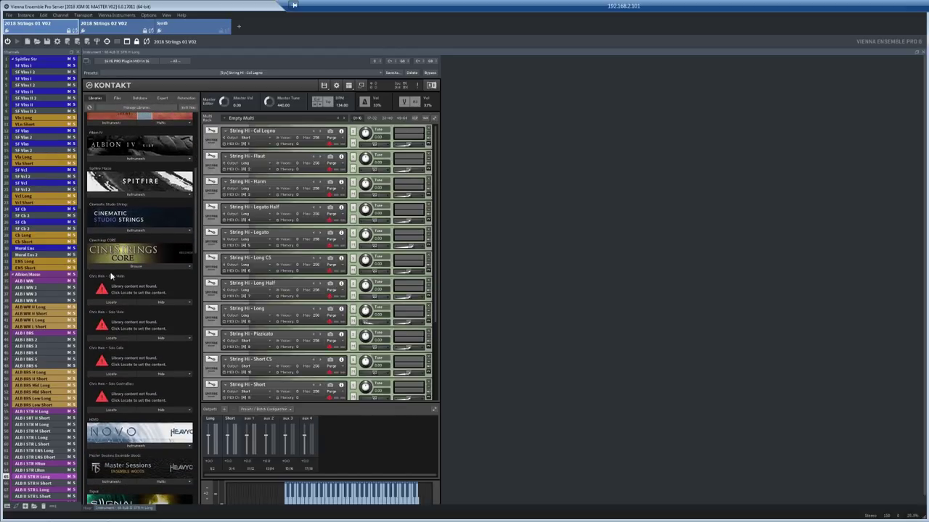
{"action": "left_click_drag", "start_coordinate": [195, 213], "coordinate": [208, 115]}
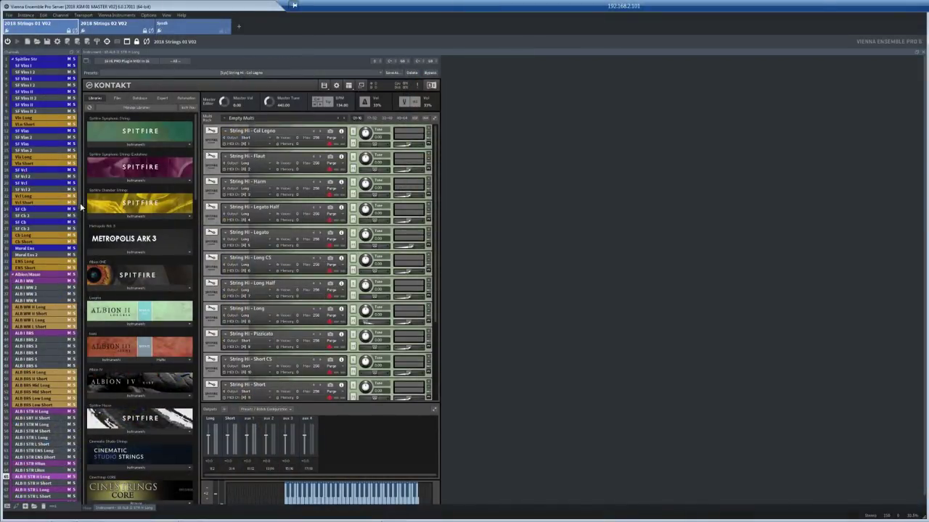
Step: Display in turn the patches of the ALB II STR L Long, ALB II STR ENS Long and ALB III WW-Brs channels
{"action": "scroll", "coordinate": [81, 209], "scroll_direction": "down", "scroll_amount": 8}
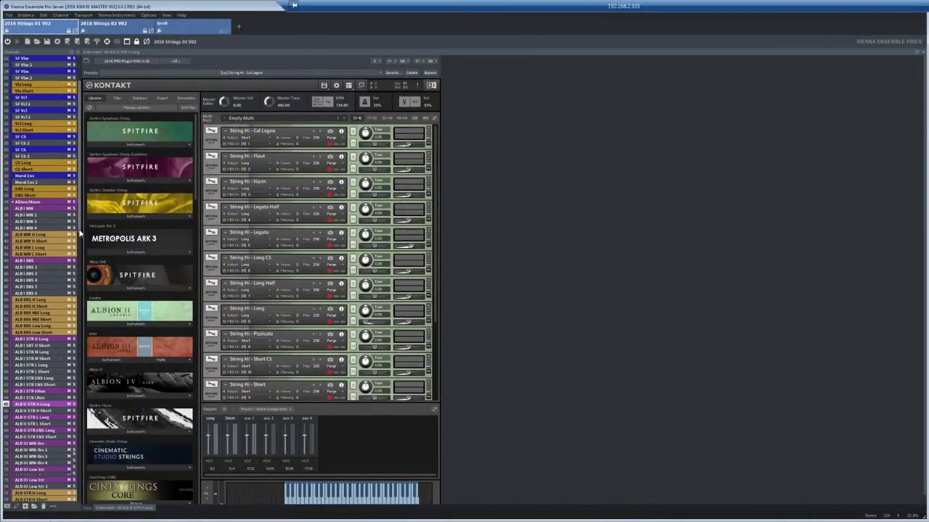
{"action": "scroll", "coordinate": [81, 254], "scroll_direction": "down", "scroll_amount": 8}
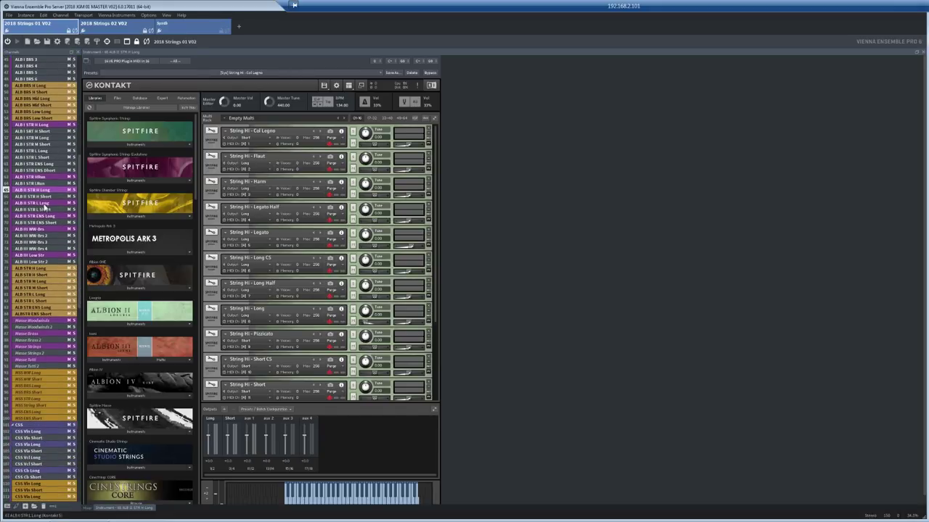
{"action": "left_click", "coordinate": [33, 203]}
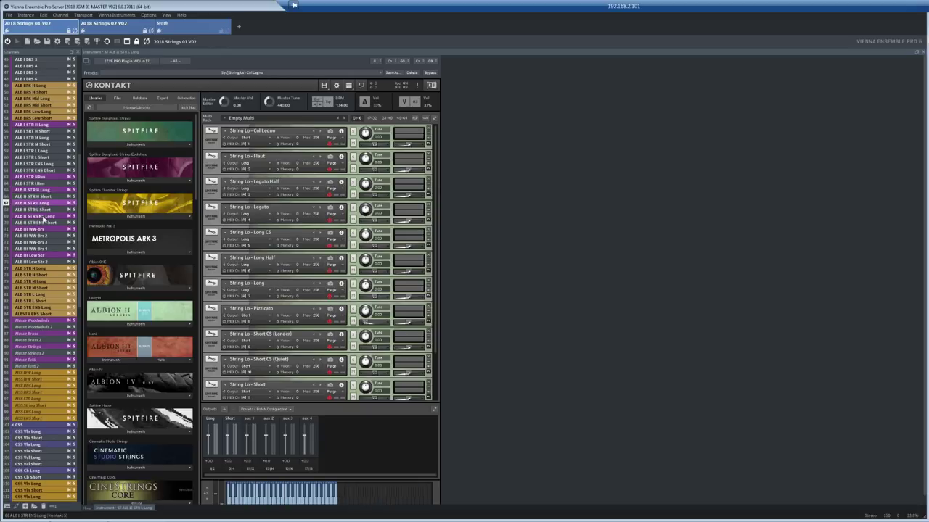
{"action": "left_click", "coordinate": [43, 216]}
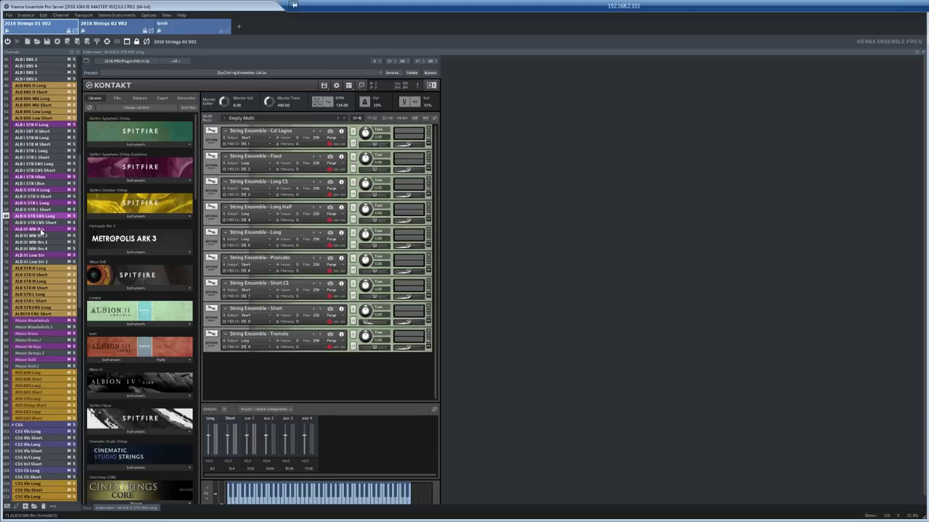
{"action": "left_click", "coordinate": [41, 230]}
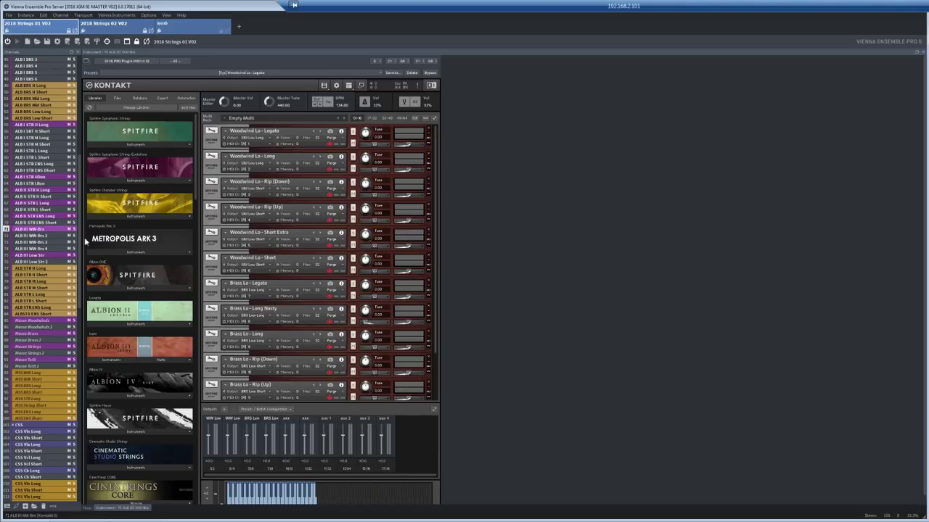
Step: Examine the remaining woodwind and brass patches in ALB III WW-Brs and the low string patches in ALB III Low Str
{"action": "left_click_drag", "start_coordinate": [436, 208], "coordinate": [437, 276]}
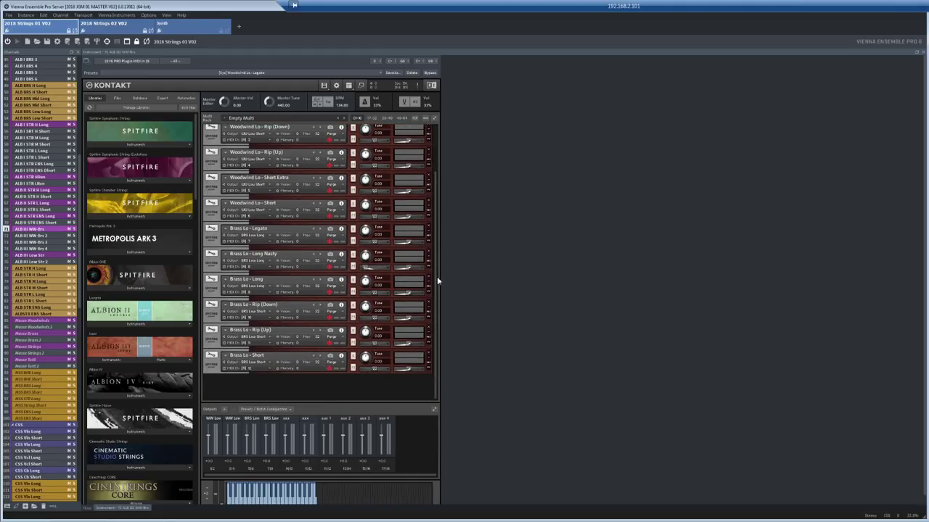
{"action": "left_click", "coordinate": [35, 256]}
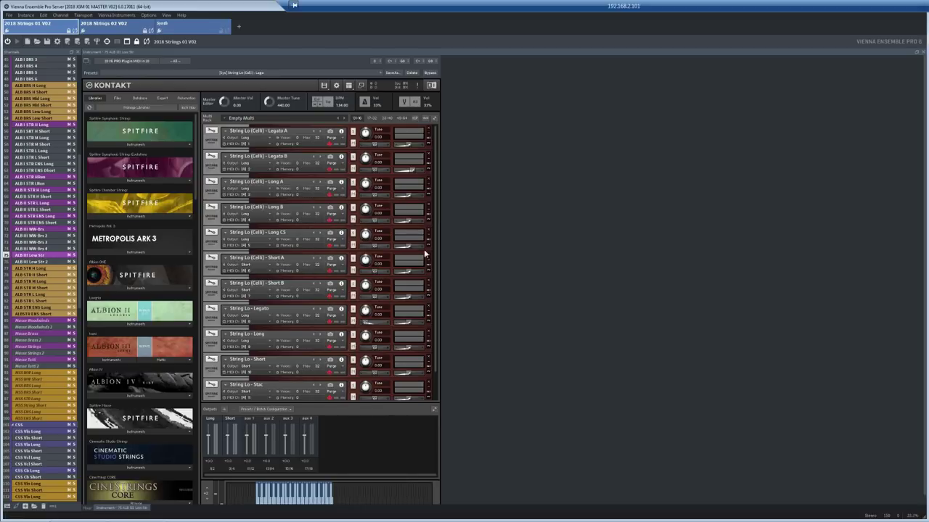
{"action": "scroll", "coordinate": [435, 250], "scroll_direction": "down", "scroll_amount": 1}
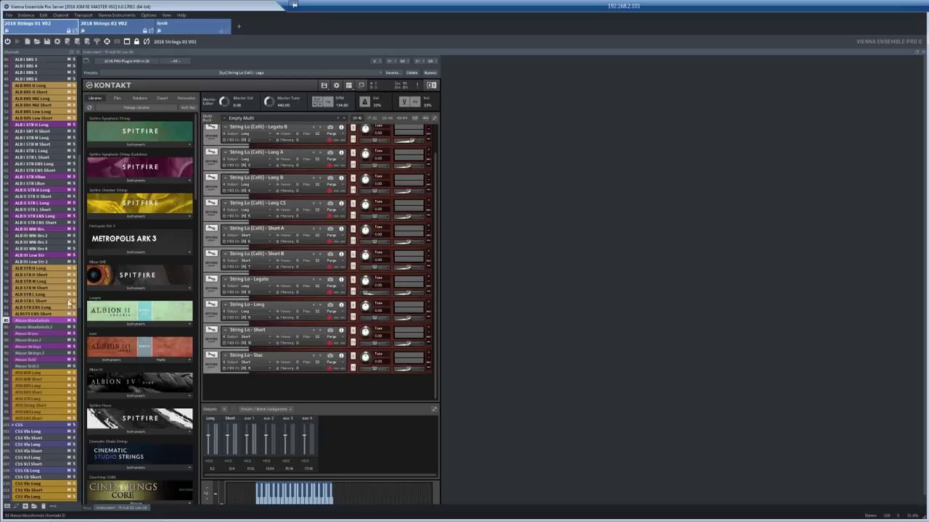
Step: Display the CSS Vln Long channel, collapse its open first and second violin patches, and look through the patch list
{"action": "scroll", "coordinate": [79, 286], "scroll_direction": "down", "scroll_amount": 6}
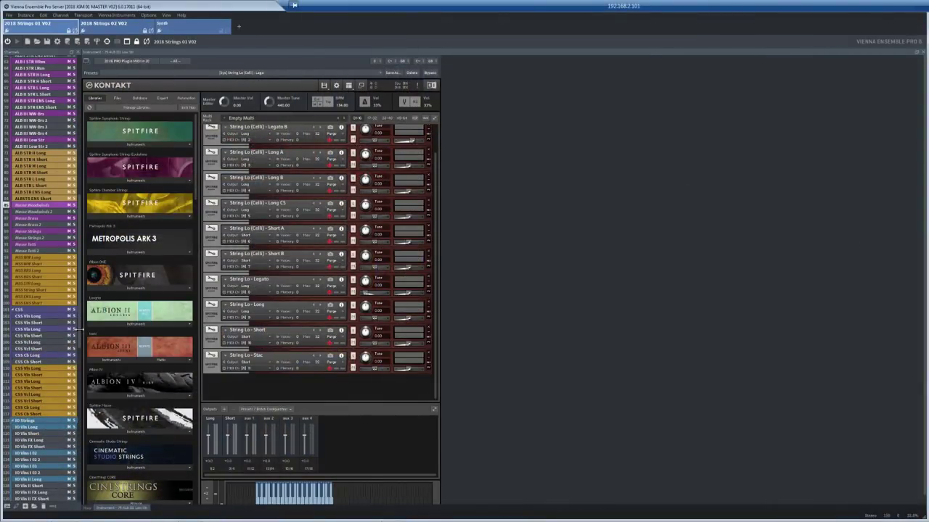
{"action": "scroll", "coordinate": [76, 334], "scroll_direction": "down", "scroll_amount": 4}
{"action": "scroll", "coordinate": [76, 359], "scroll_direction": "down", "scroll_amount": 1}
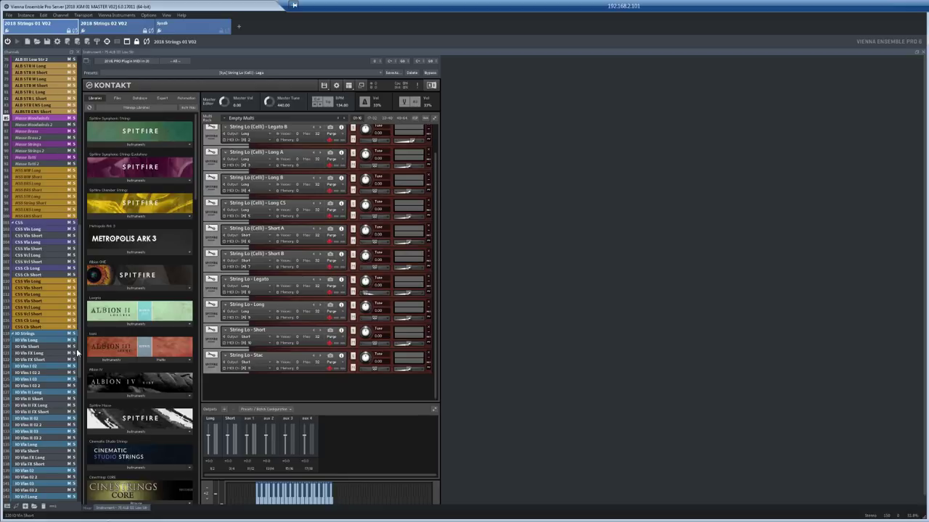
{"action": "left_click", "coordinate": [43, 230]}
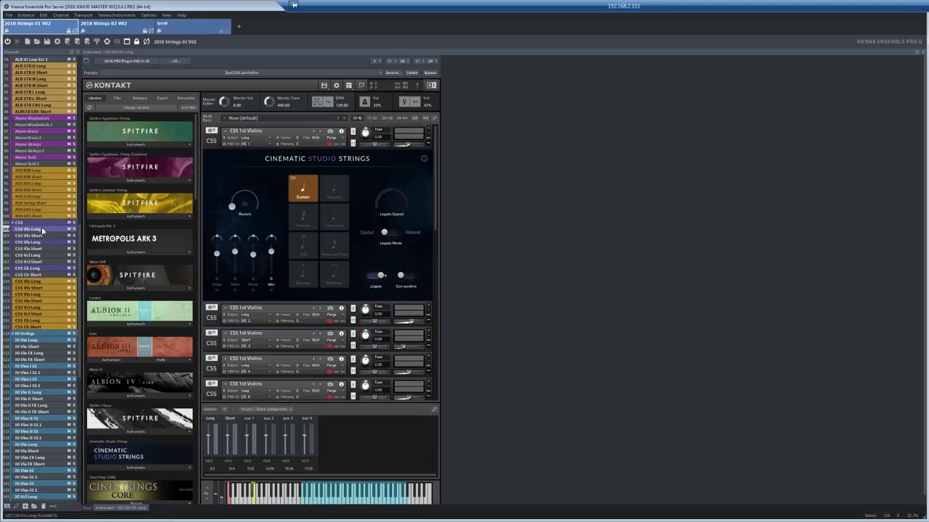
{"action": "left_click", "coordinate": [210, 140]}
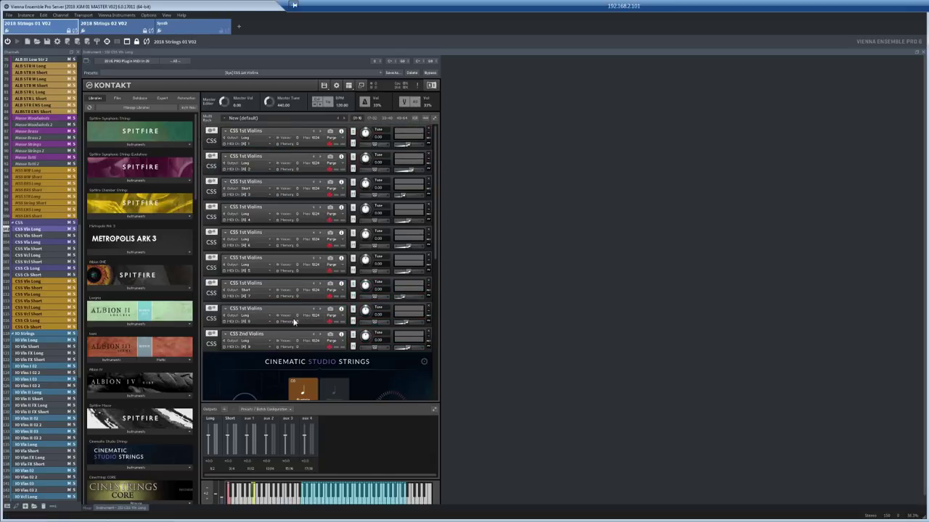
{"action": "left_click", "coordinate": [210, 345]}
{"action": "scroll", "coordinate": [435, 234], "scroll_direction": "down", "scroll_amount": 2}
{"action": "scroll", "coordinate": [441, 228], "scroll_direction": "up", "scroll_amount": 2}
Step: Examine the interface and MIDI CC settings of the first CSS 1st Violins patch, closing both again
{"action": "left_click", "coordinate": [212, 143]}
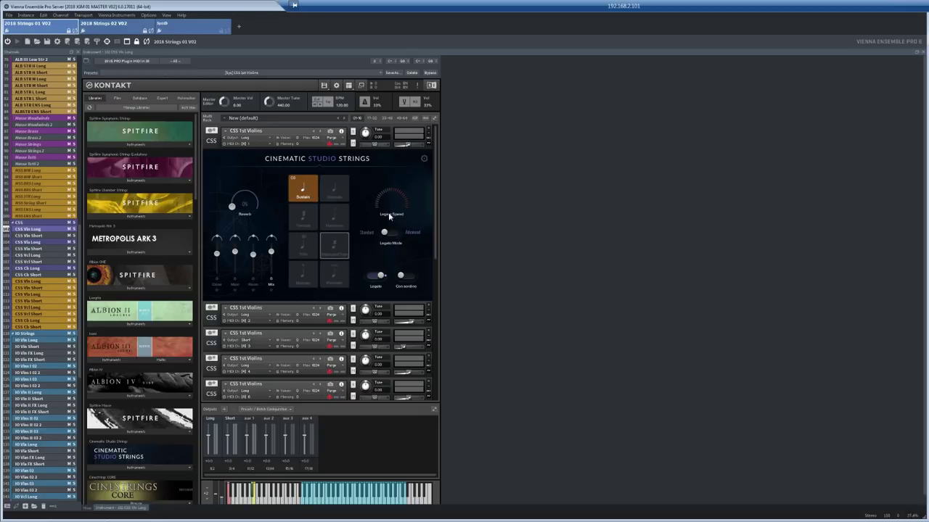
{"action": "left_click", "coordinate": [424, 159]}
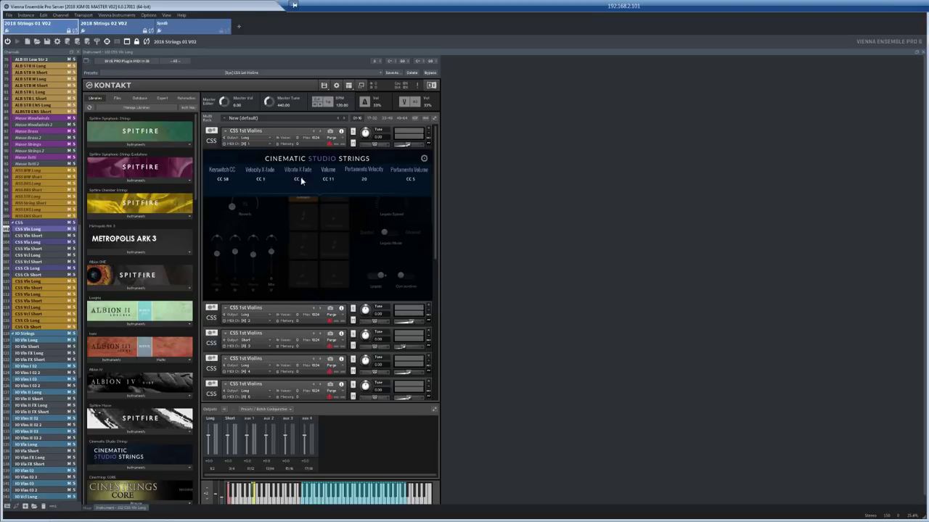
{"action": "left_click", "coordinate": [423, 160]}
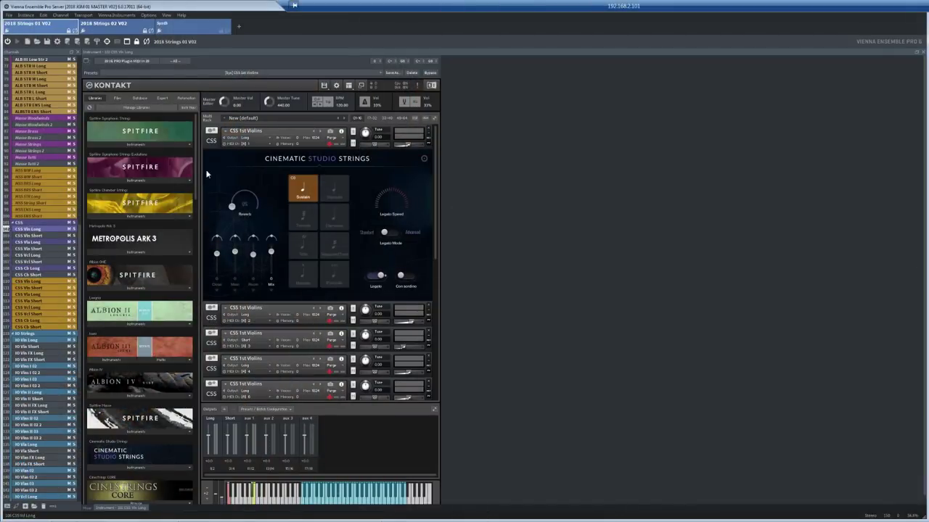
{"action": "left_click", "coordinate": [213, 144]}
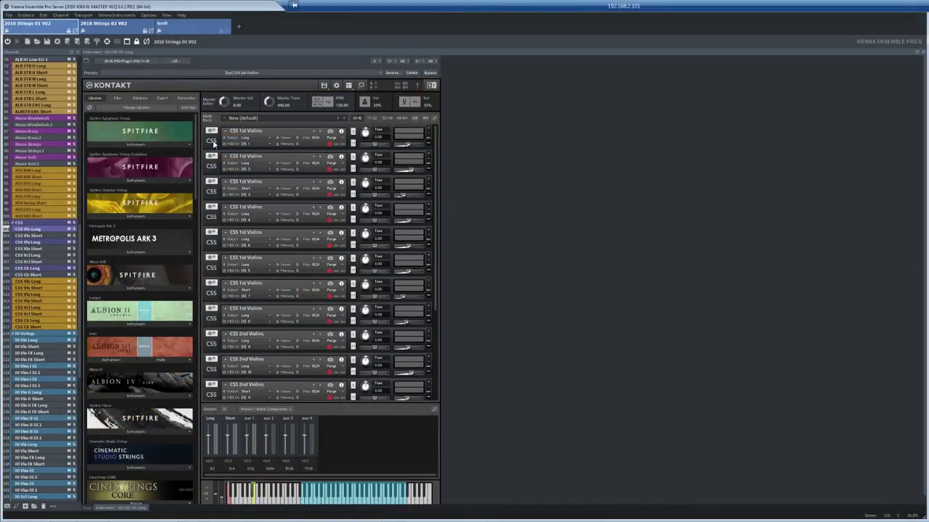
Step: In the third CSS 1st Violins patch, try the Tremolo and Measured Trem articulations and return to Staccato
{"action": "left_click", "coordinate": [212, 192]}
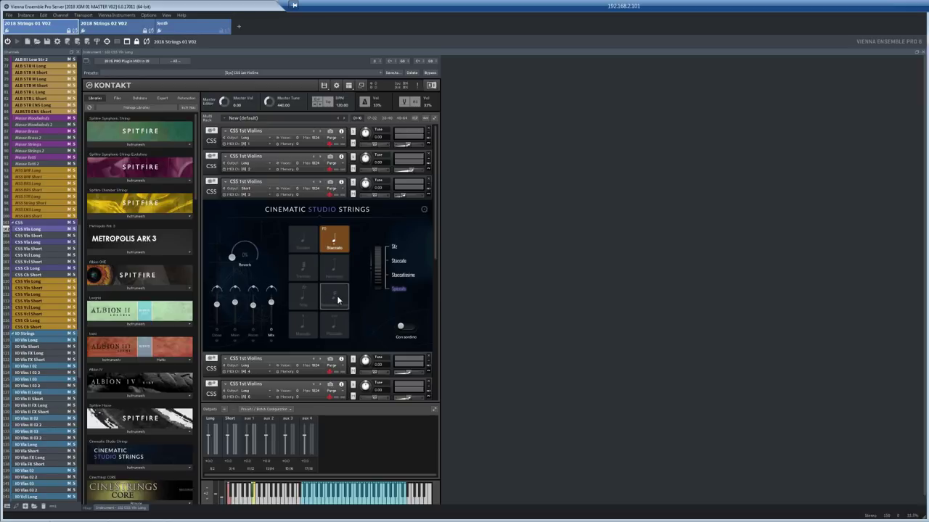
{"action": "left_click", "coordinate": [302, 273]}
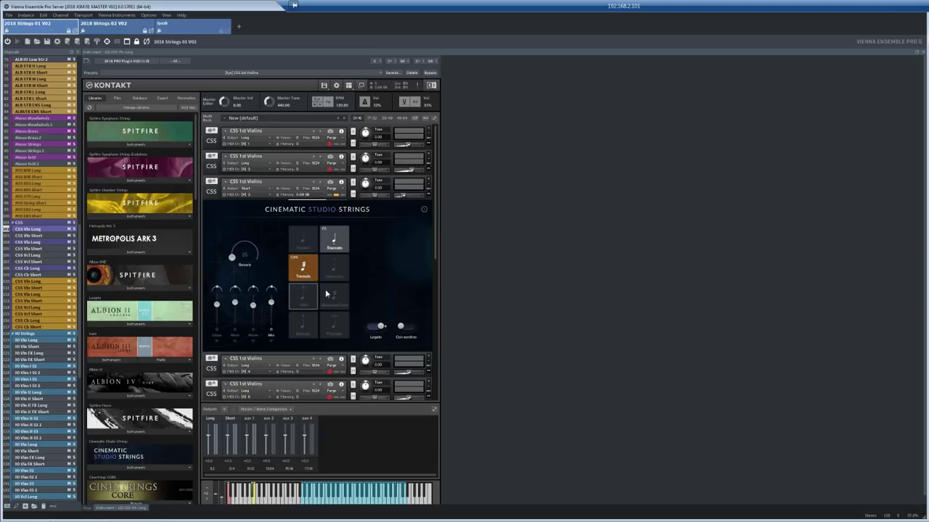
{"action": "left_click", "coordinate": [327, 296]}
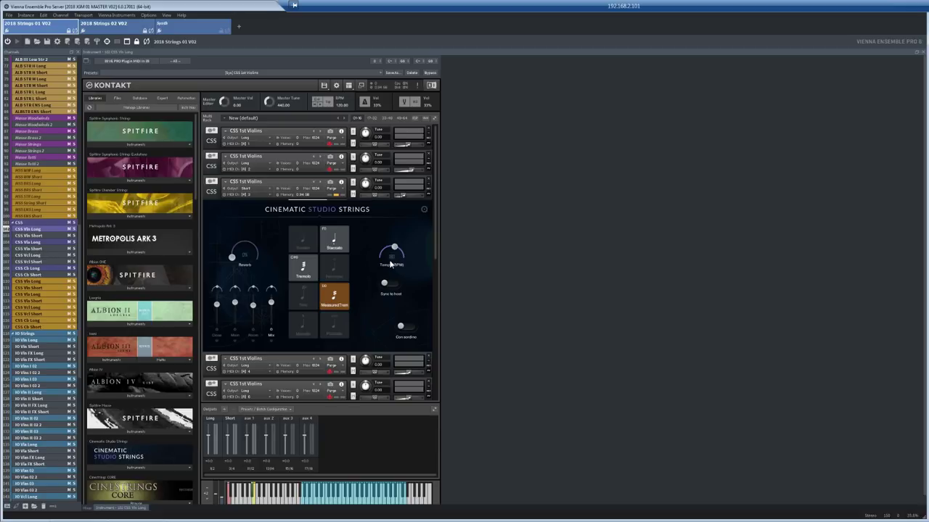
{"action": "left_click", "coordinate": [307, 272]}
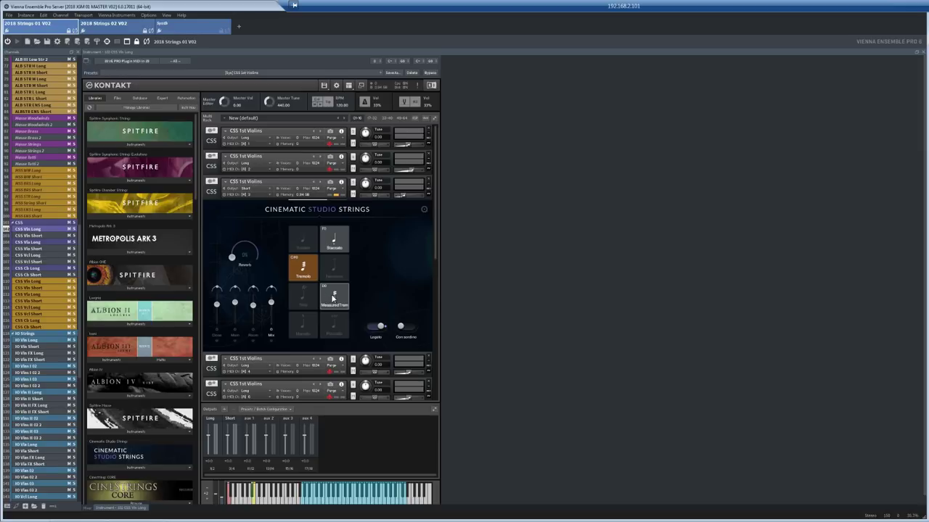
{"action": "left_click", "coordinate": [334, 239]}
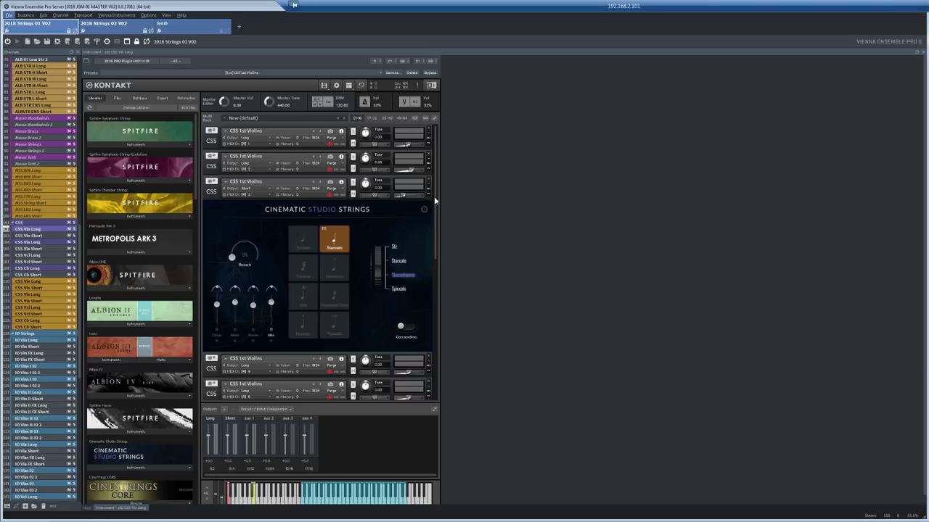
Step: Expand the first CSS 1st Violins patch and display the patches of the CSS Vla Long and CSS Cb Long channels
{"action": "mouse_move", "coordinate": [435, 201]}
{"action": "left_mouse_down"}
{"action": "mouse_move", "coordinate": [440, 271]}
{"action": "mouse_move", "coordinate": [441, 187]}
{"action": "left_mouse_up"}
{"action": "left_click", "coordinate": [213, 141]}
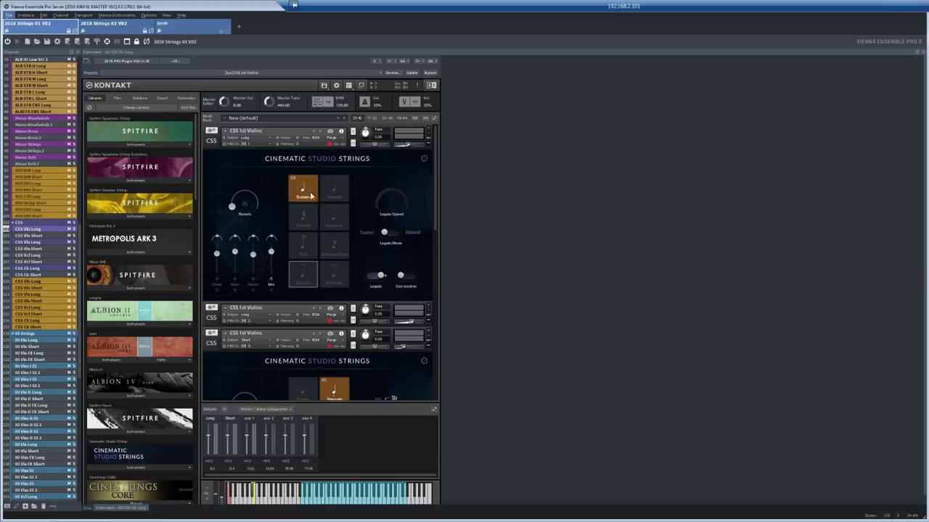
{"action": "left_click", "coordinate": [39, 243]}
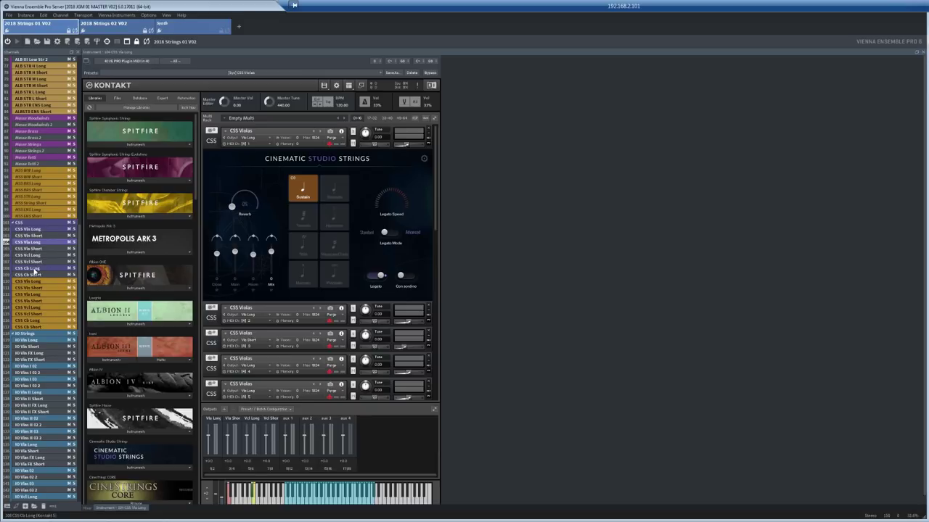
{"action": "left_click", "coordinate": [34, 269]}
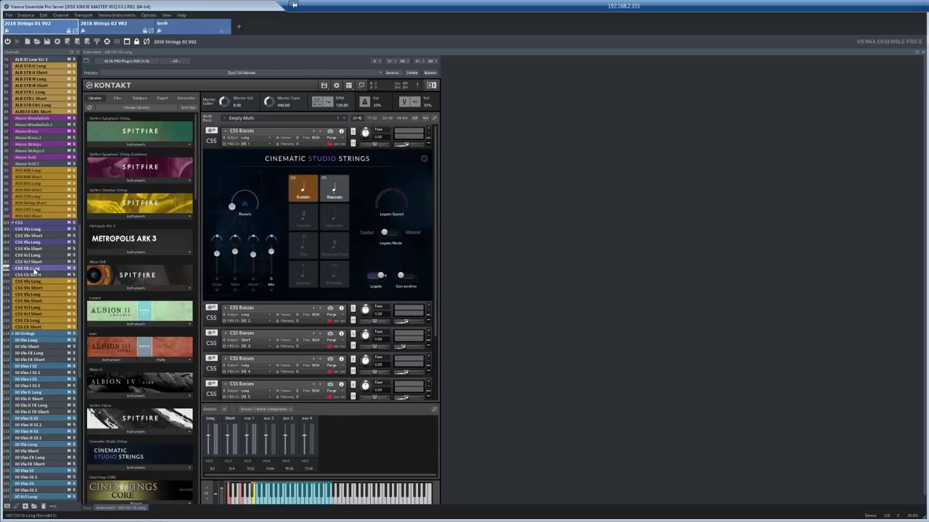
Step: Display the IO Vln Long channel and look through the IO Strings channels and its violin patches
{"action": "left_click", "coordinate": [33, 341]}
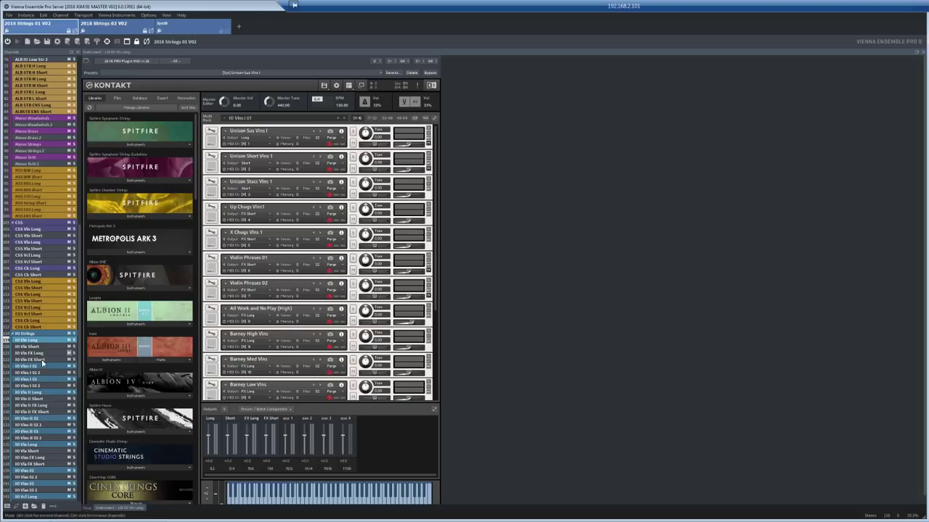
{"action": "scroll", "coordinate": [81, 364], "scroll_direction": "down", "scroll_amount": 2}
{"action": "scroll", "coordinate": [81, 364], "scroll_direction": "down", "scroll_amount": 8}
{"action": "scroll", "coordinate": [85, 428], "scroll_direction": "down", "scroll_amount": 1}
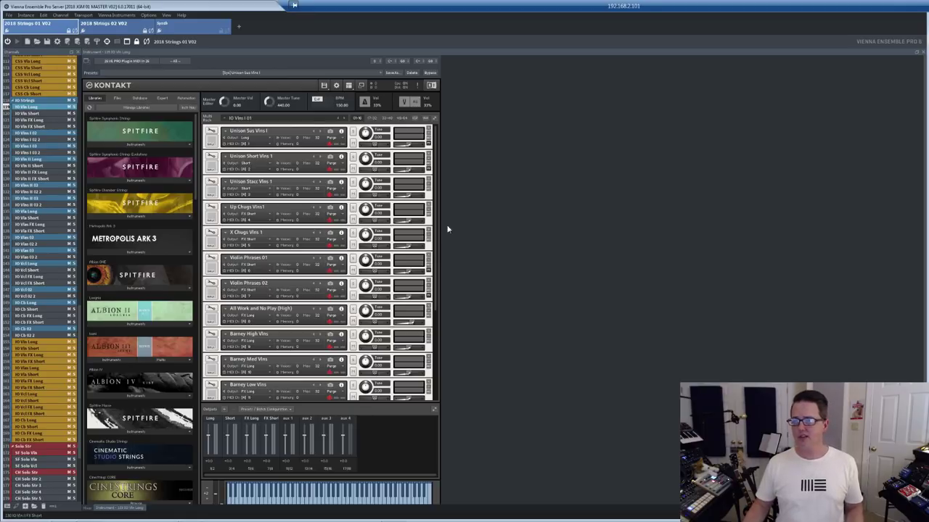
{"action": "left_click_drag", "start_coordinate": [435, 235], "coordinate": [439, 361]}
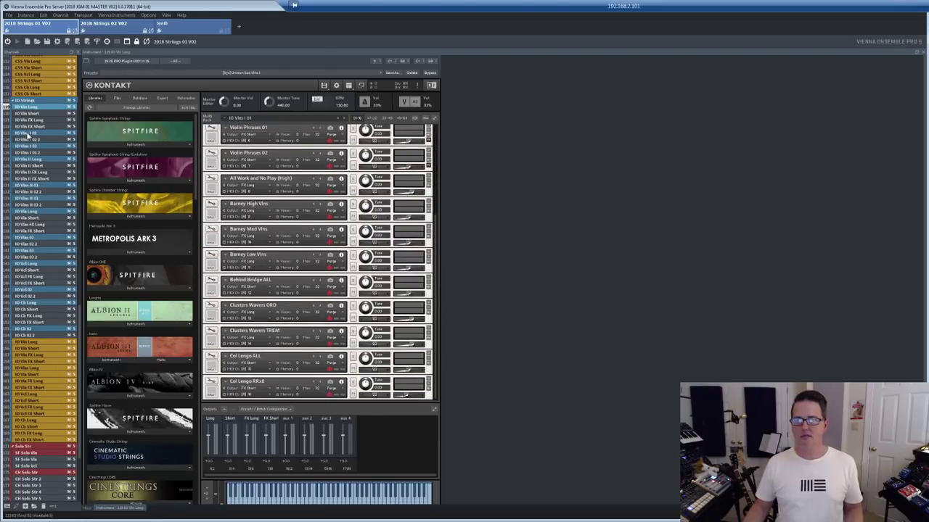
Step: Examine the violin effect patches in the IO Vlns I 02 channel and display those of IO Vlns I 03
{"action": "left_click", "coordinate": [29, 133]}
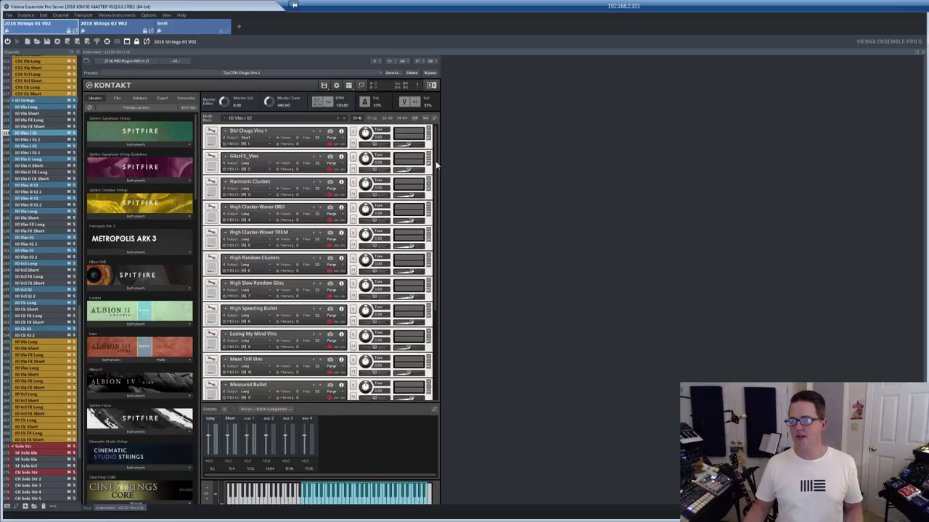
{"action": "left_click_drag", "start_coordinate": [435, 160], "coordinate": [433, 204]}
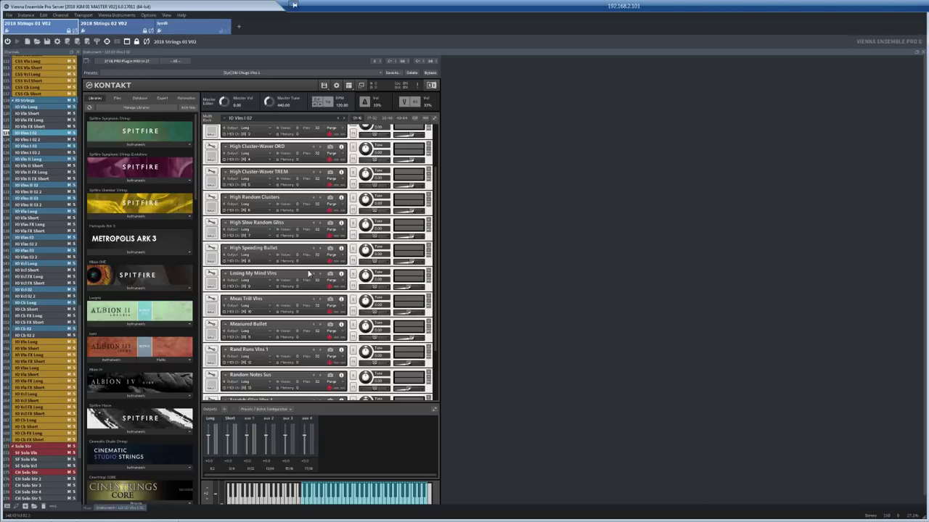
{"action": "left_click_drag", "start_coordinate": [435, 234], "coordinate": [441, 172]}
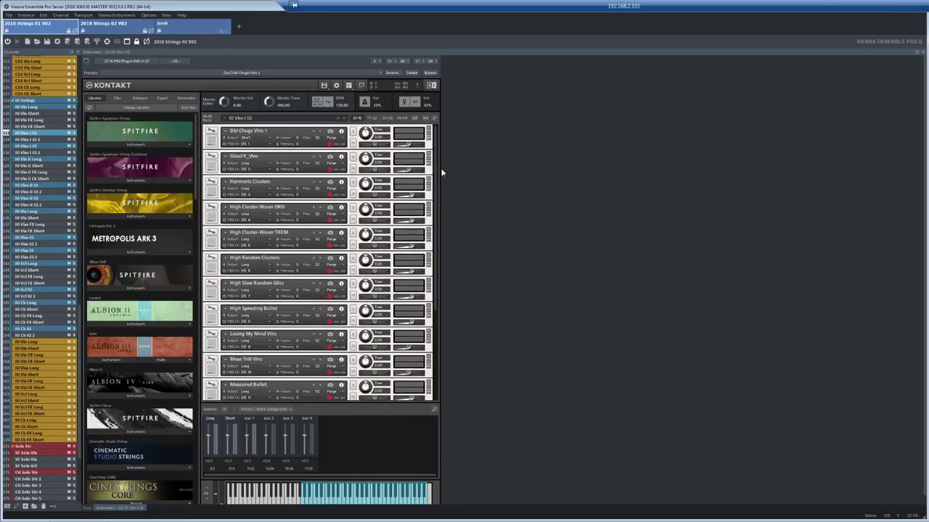
{"action": "left_click", "coordinate": [34, 145]}
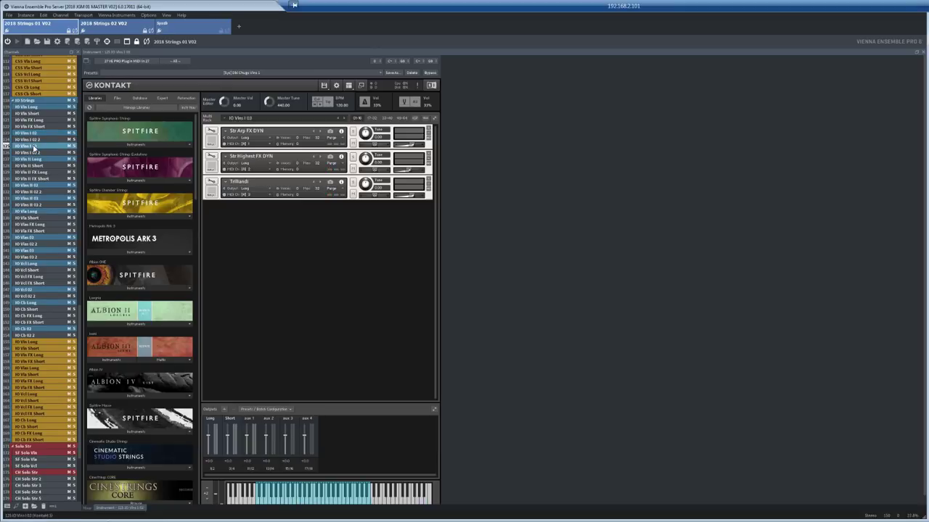
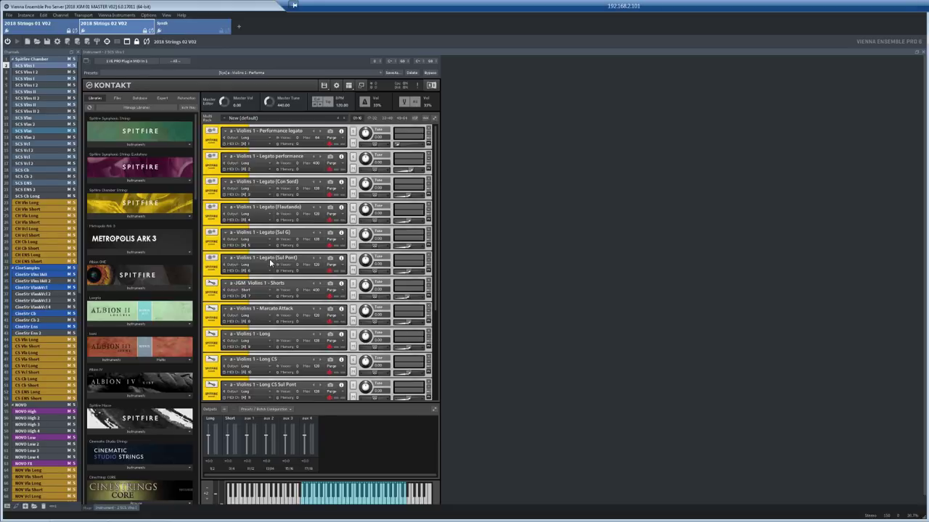
Step: Examine the first violin legato, long, short, tremolo and trill patches across the SCS Vlns I channels
{"action": "scroll", "coordinate": [436, 216], "scroll_direction": "down", "scroll_amount": 1}
{"action": "left_click_drag", "start_coordinate": [436, 216], "coordinate": [440, 316]}
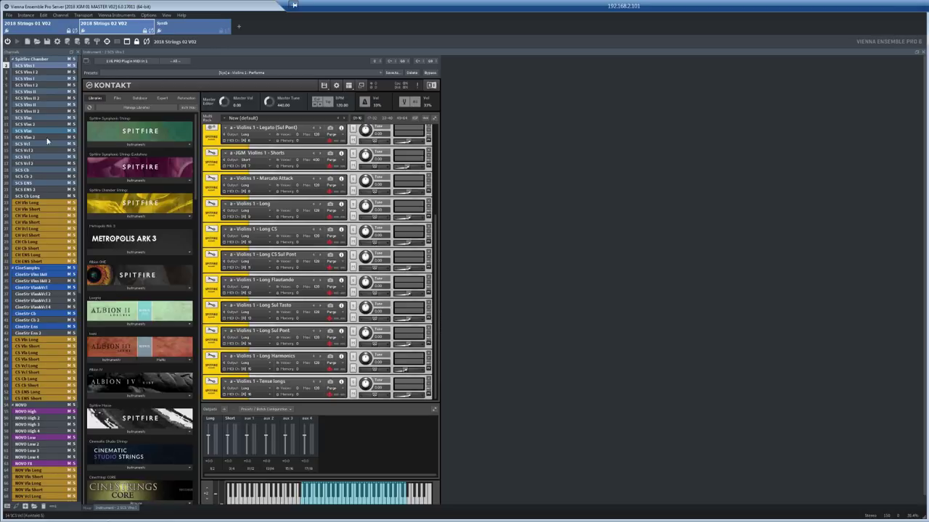
{"action": "left_click", "coordinate": [33, 72]}
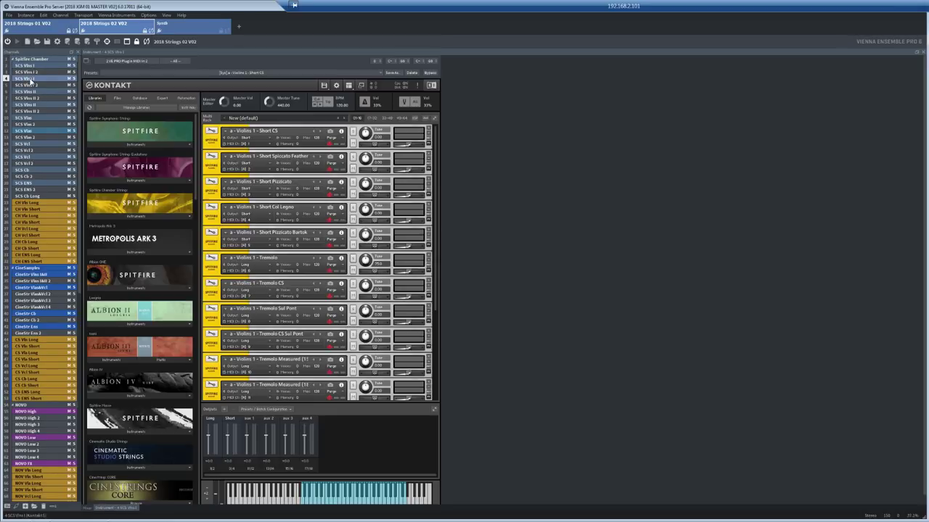
{"action": "left_click", "coordinate": [32, 79]}
{"action": "left_click_drag", "start_coordinate": [437, 182], "coordinate": [438, 295]}
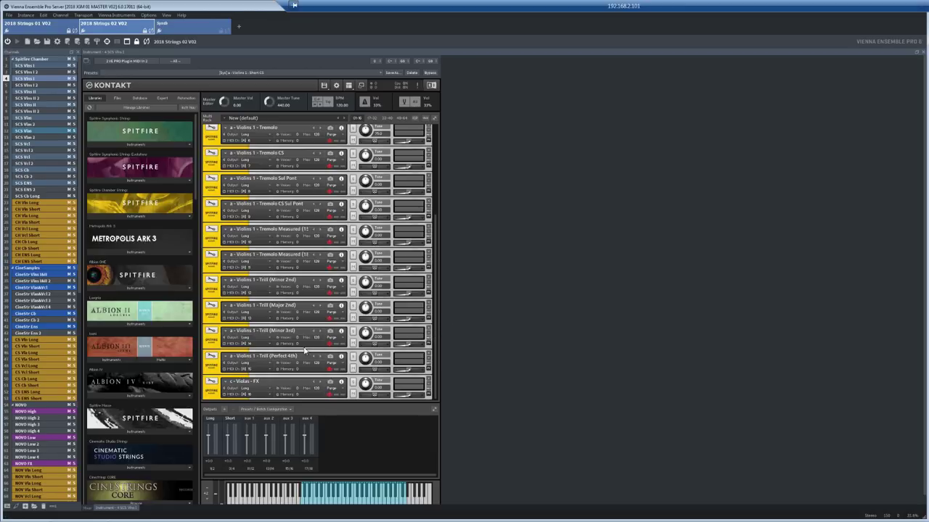
Step: Display the patches of the SCS Vlns II channels and examine the viola patches in both main SCS Vlas channels
{"action": "left_click", "coordinate": [27, 92]}
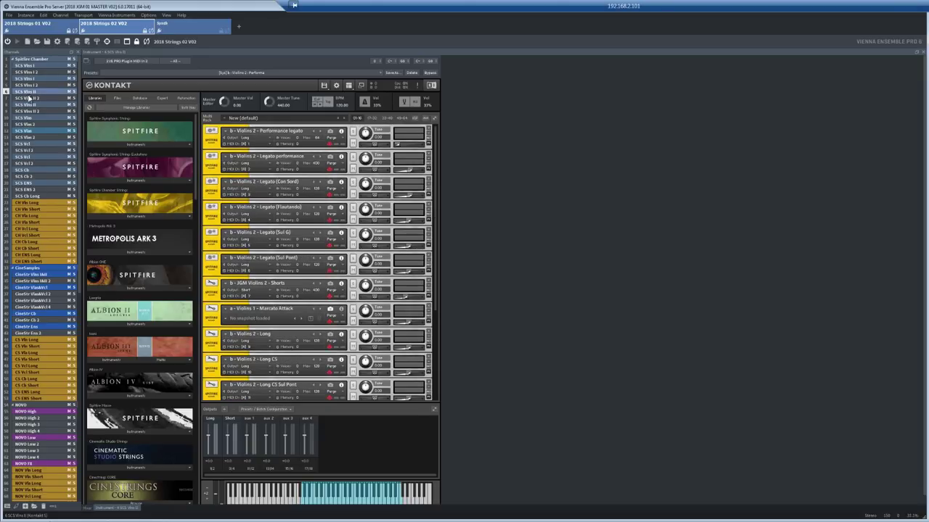
{"action": "left_click", "coordinate": [32, 106]}
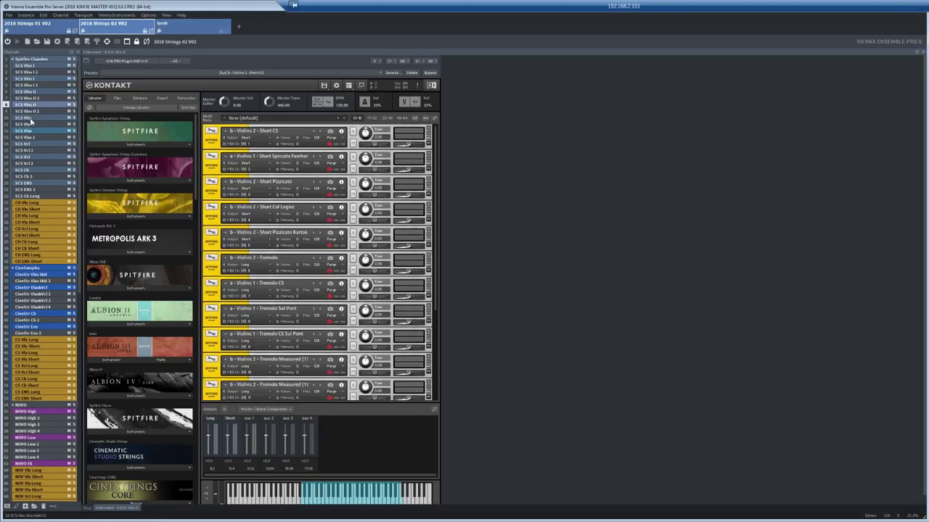
{"action": "left_click", "coordinate": [30, 118]}
{"action": "scroll", "coordinate": [435, 180], "scroll_direction": "down", "scroll_amount": 5}
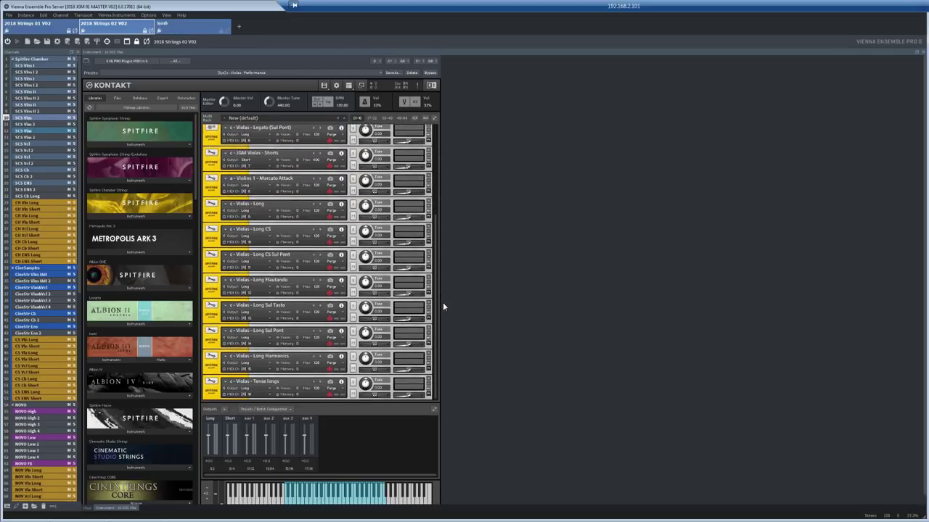
{"action": "left_click", "coordinate": [36, 131]}
{"action": "scroll", "coordinate": [435, 181], "scroll_direction": "down", "scroll_amount": 5}
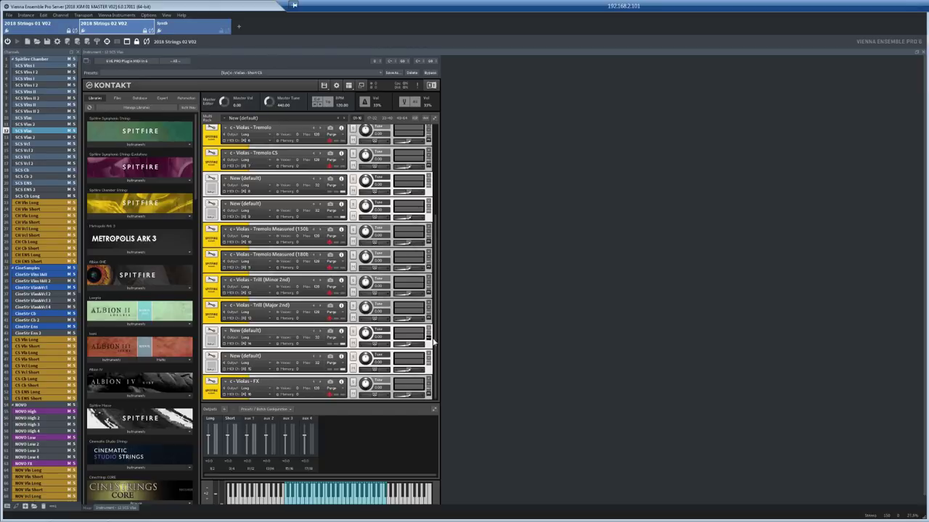
{"action": "scroll", "coordinate": [434, 344], "scroll_direction": "up", "scroll_amount": 3}
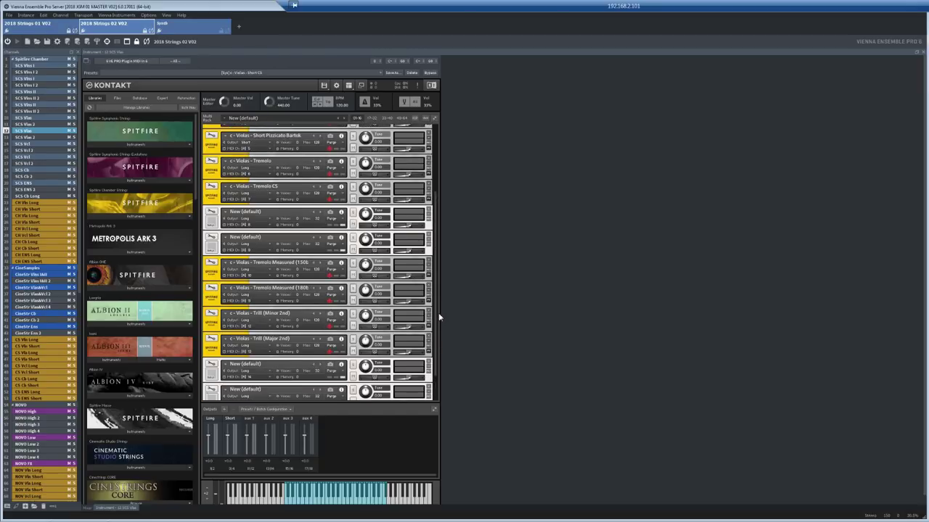
Step: Examine the cello patches in both main SCS Vcl channels, collapsing the expanded JGM Celli - Shorts instrument
{"action": "scroll", "coordinate": [439, 277], "scroll_direction": "up", "scroll_amount": 2}
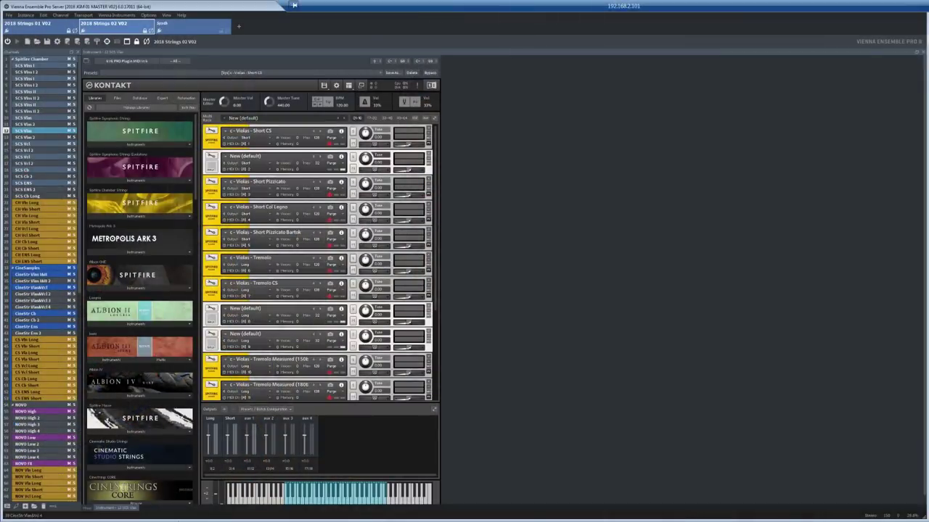
{"action": "left_click", "coordinate": [31, 144]}
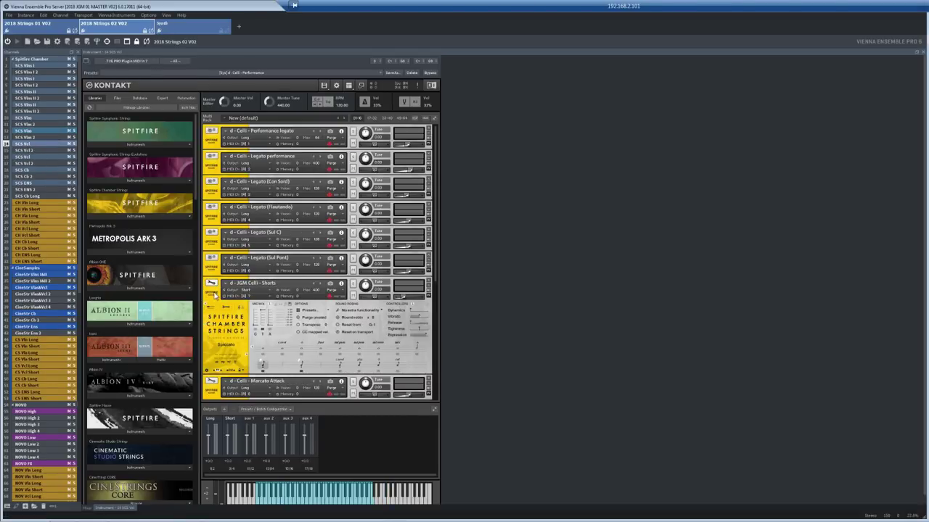
{"action": "left_click", "coordinate": [211, 283]}
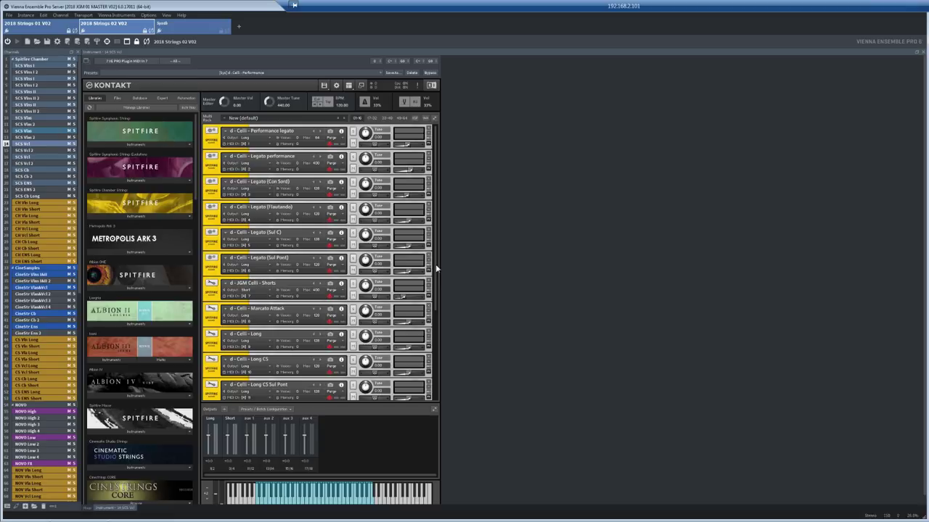
{"action": "scroll", "coordinate": [435, 290], "scroll_direction": "down", "scroll_amount": 3}
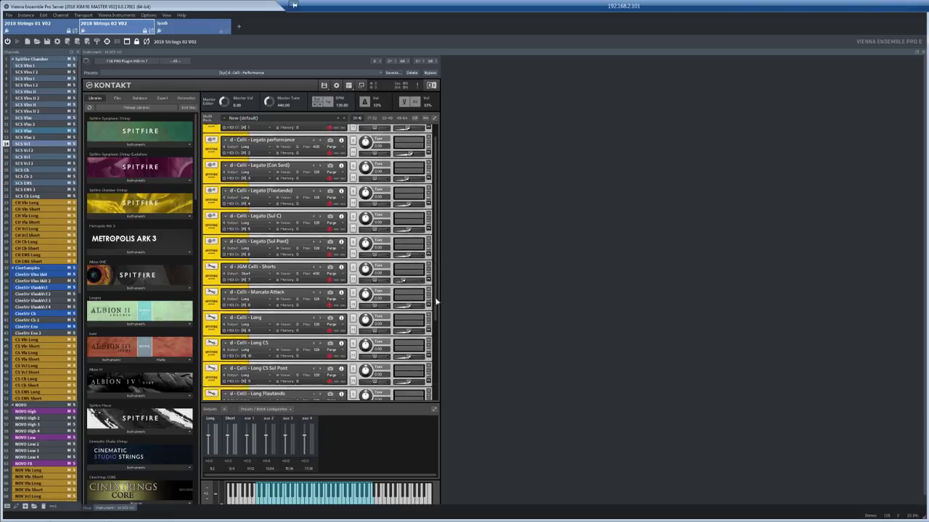
{"action": "scroll", "coordinate": [438, 354], "scroll_direction": "down", "scroll_amount": 2}
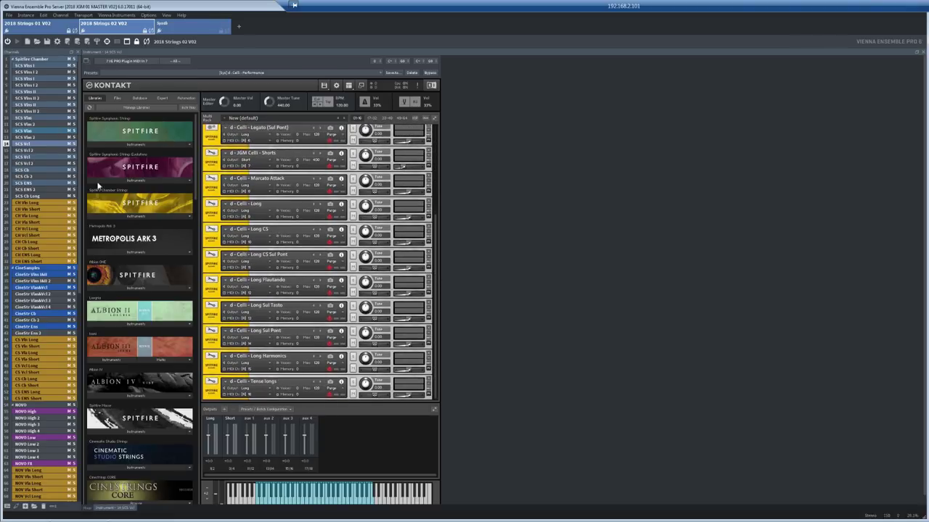
{"action": "left_click", "coordinate": [31, 156]}
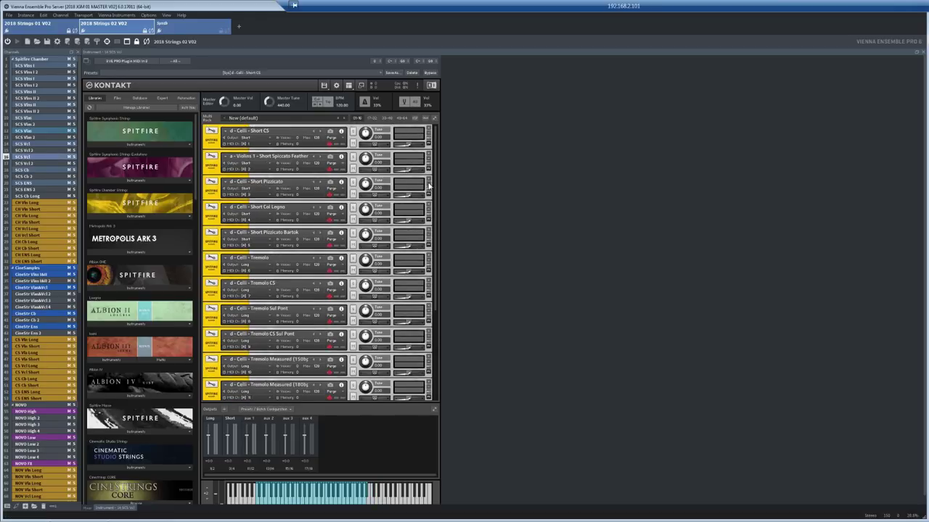
{"action": "scroll", "coordinate": [438, 209], "scroll_direction": "down", "scroll_amount": 5}
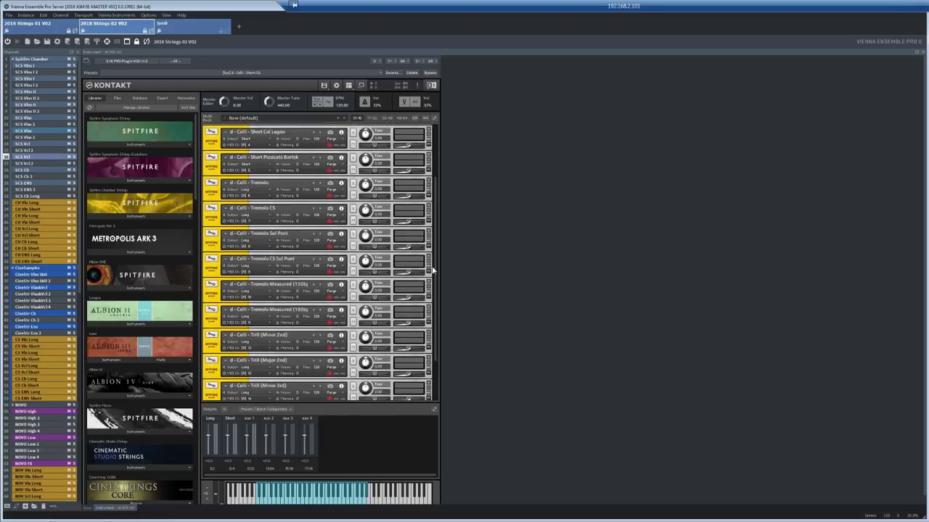
Step: Examine the bass patches in the SCS Cb channel and the ensemble patches in the SCS ENS channel
{"action": "left_click", "coordinate": [26, 171]}
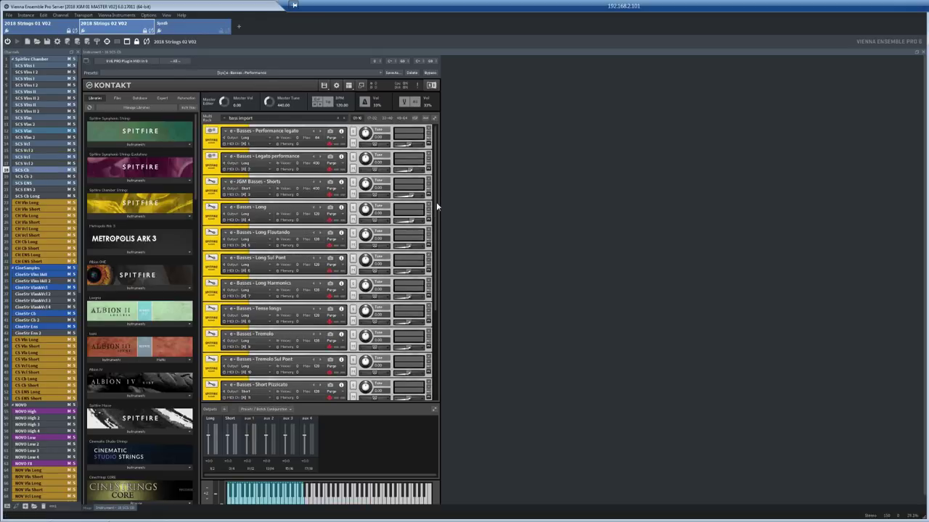
{"action": "scroll", "coordinate": [436, 261], "scroll_direction": "down", "scroll_amount": 4}
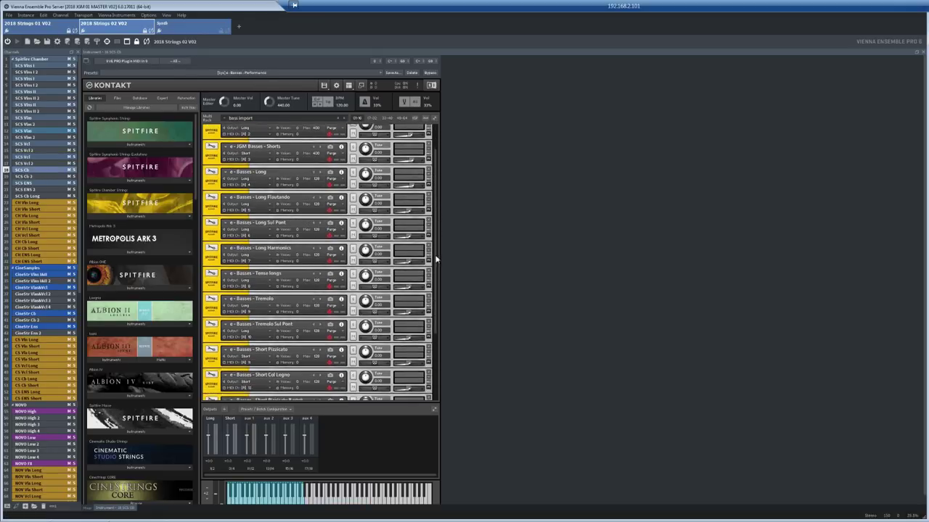
{"action": "scroll", "coordinate": [438, 309], "scroll_direction": "down", "scroll_amount": 1}
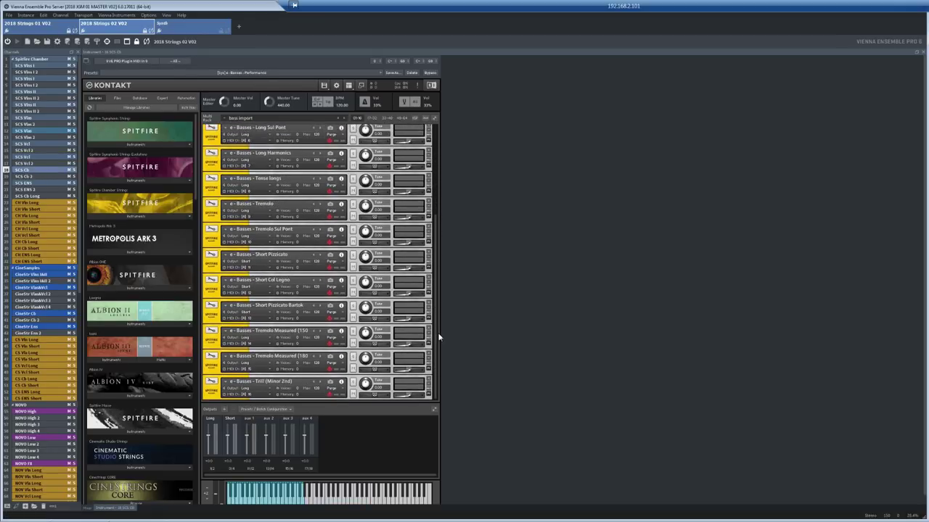
{"action": "left_click", "coordinate": [31, 184]}
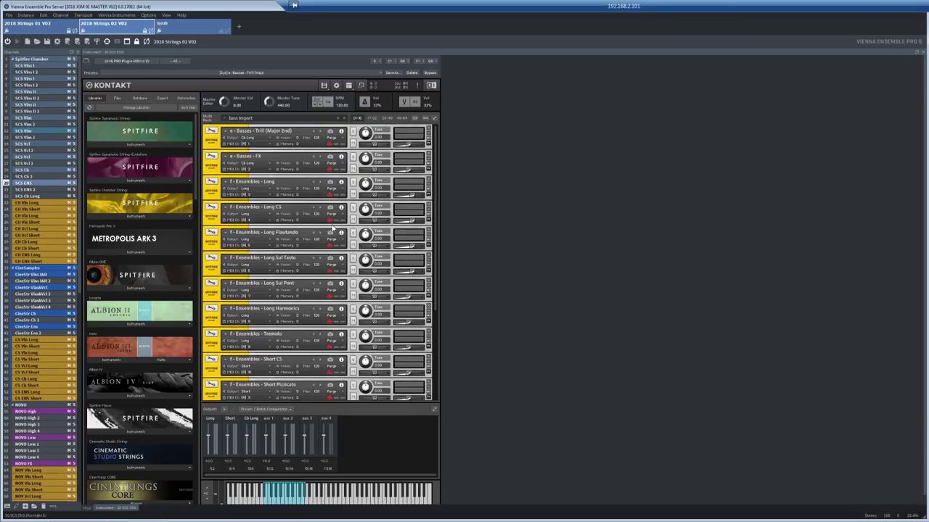
{"action": "scroll", "coordinate": [436, 215], "scroll_direction": "down", "scroll_amount": 5}
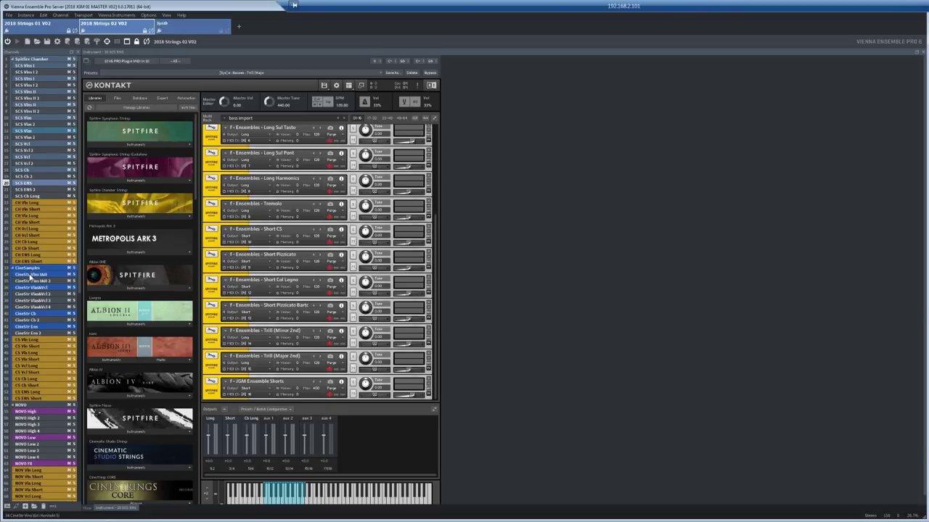
Step: Examine the CineSamples violin patches and the combined viola and cello patches in their first CineStr channels
{"action": "left_click", "coordinate": [31, 274]}
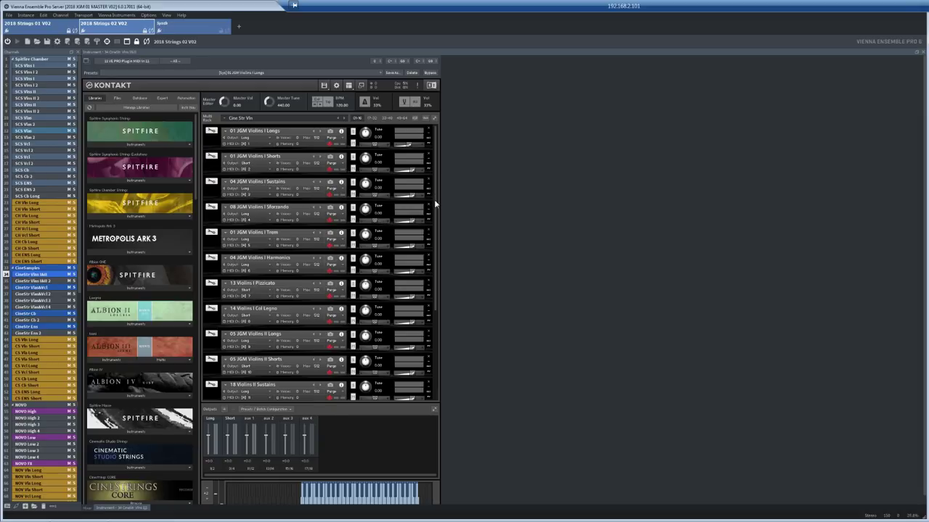
{"action": "left_click_drag", "start_coordinate": [436, 205], "coordinate": [446, 317]}
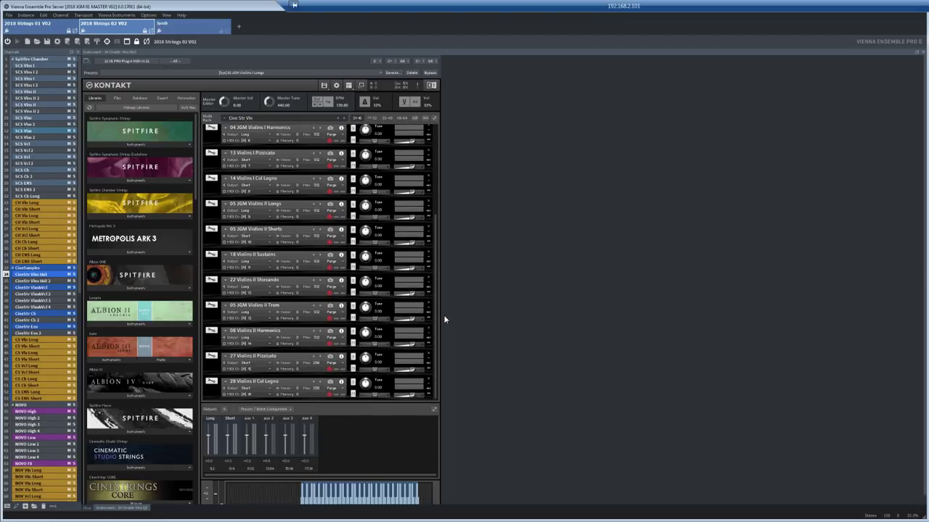
{"action": "left_click", "coordinate": [37, 289]}
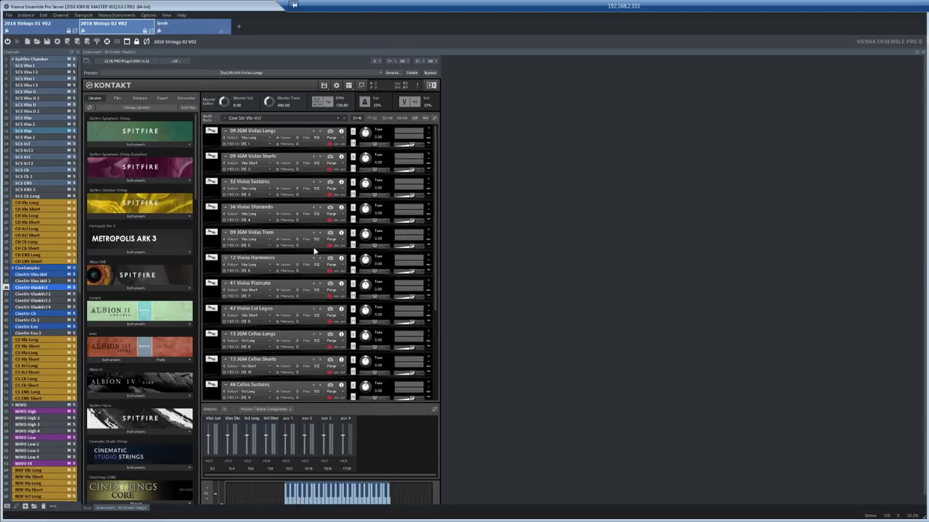
{"action": "left_click_drag", "start_coordinate": [433, 173], "coordinate": [443, 267]}
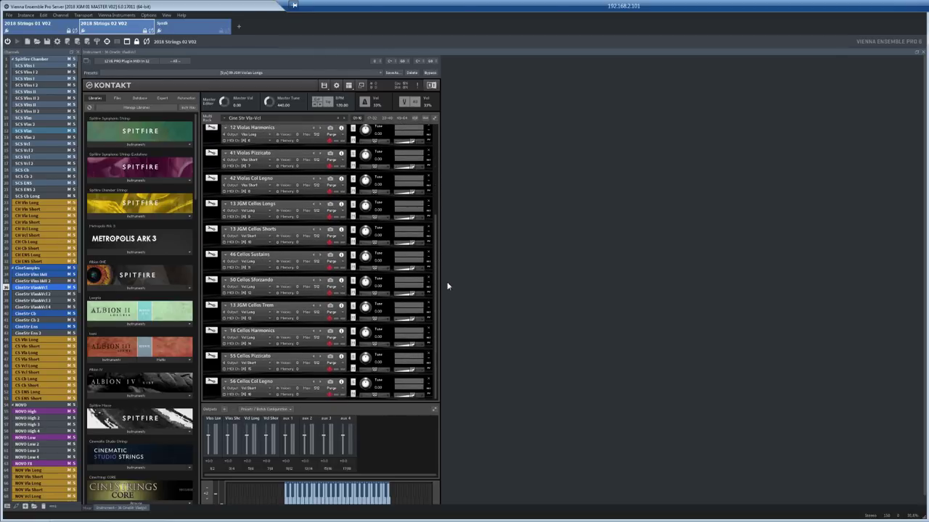
Step: Examine the patches in the CineStr Cb channel and display those of the CineStr Ens channel
{"action": "left_click", "coordinate": [27, 315]}
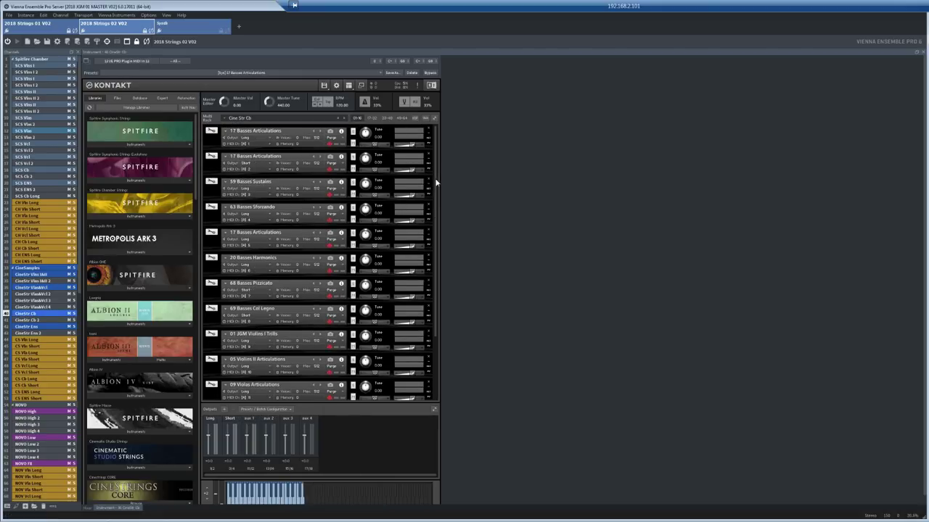
{"action": "left_click_drag", "start_coordinate": [436, 188], "coordinate": [436, 265]}
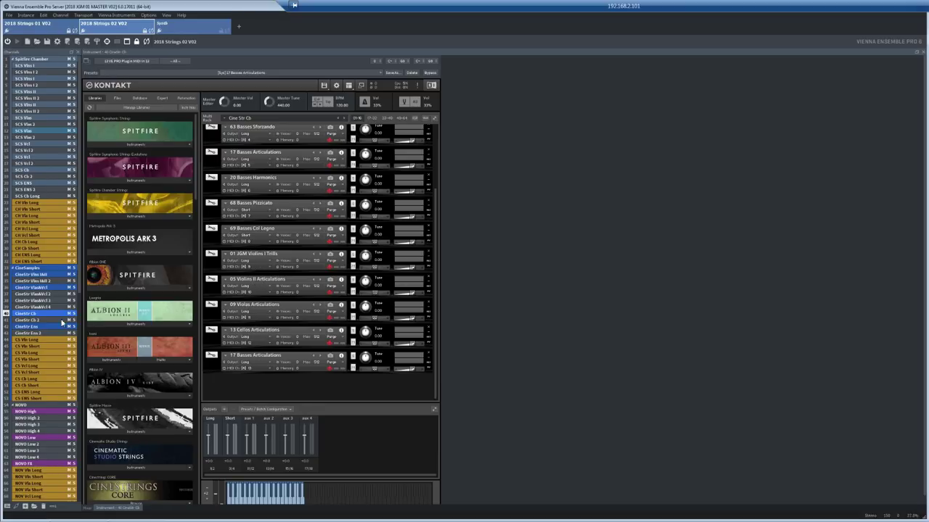
{"action": "left_click", "coordinate": [28, 327]}
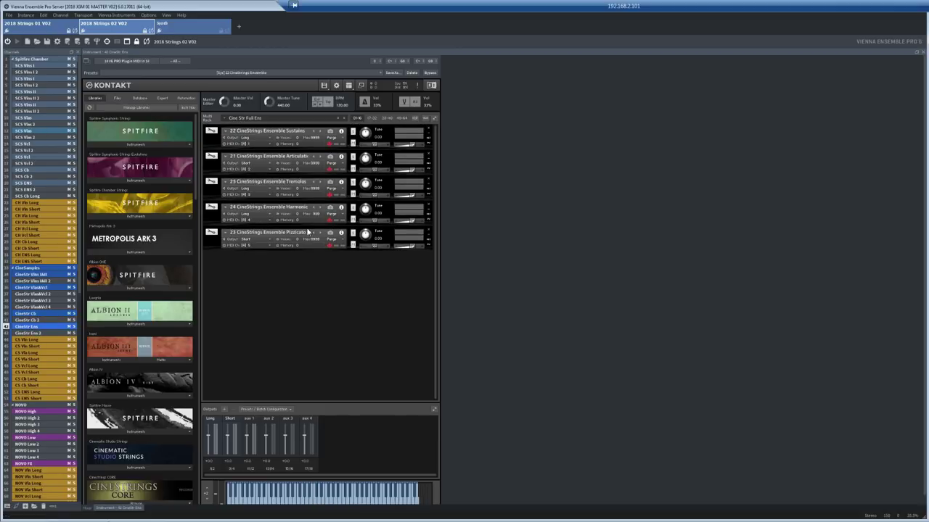
Step: Display the NOVO High channel's violin and viola section patches and look over the remaining NOVO channels
{"action": "left_click", "coordinate": [31, 412]}
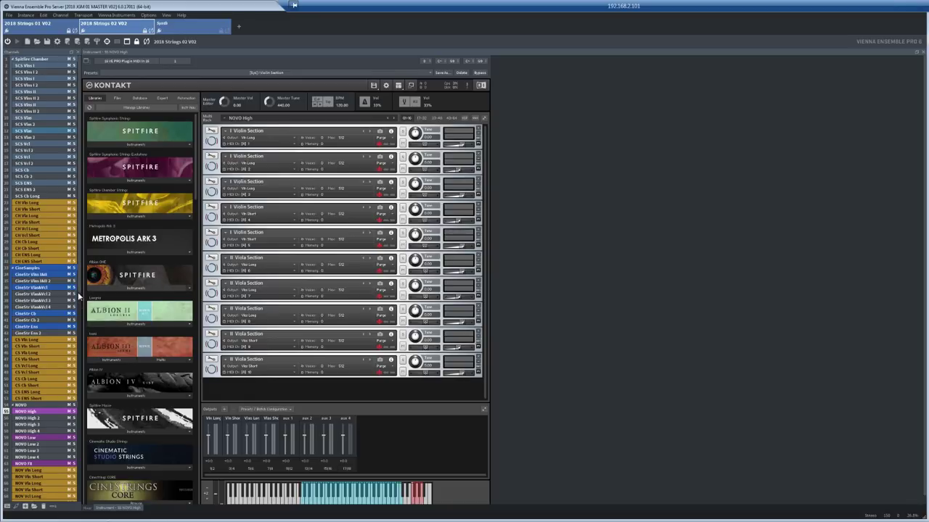
{"action": "left_click_drag", "start_coordinate": [78, 296], "coordinate": [79, 361]}
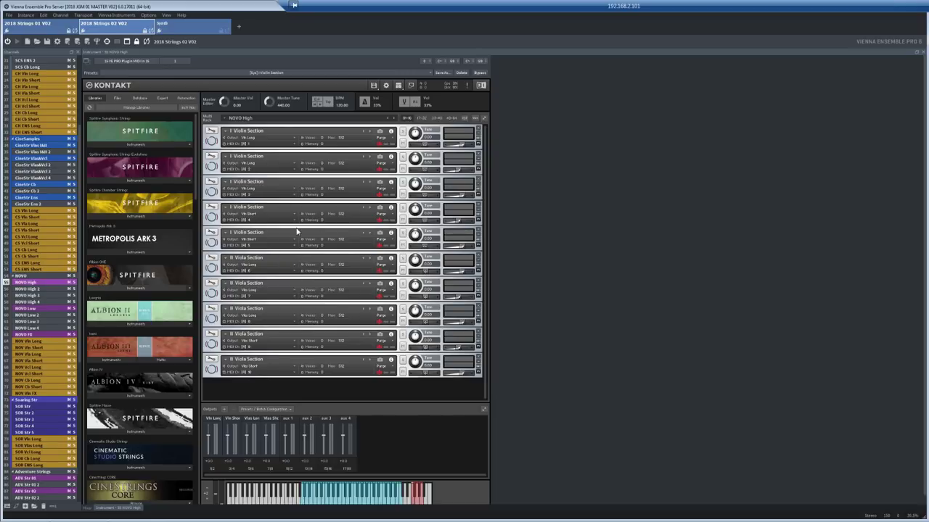
{"action": "left_click", "coordinate": [42, 308]}
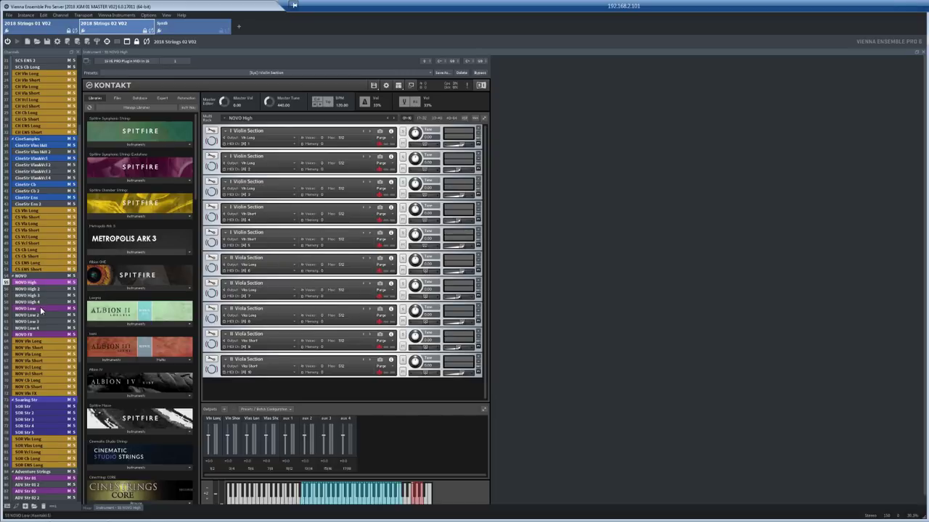
Step: Examine the Soaring Strings patches in the SOR Str channel and collapse the last Legato Violins instrument
{"action": "left_click", "coordinate": [33, 410]}
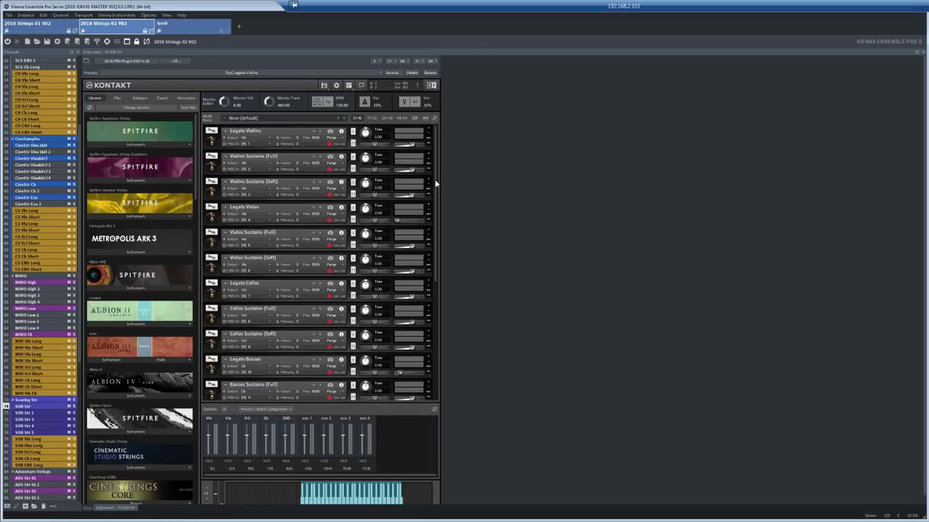
{"action": "left_click_drag", "start_coordinate": [436, 187], "coordinate": [441, 319]}
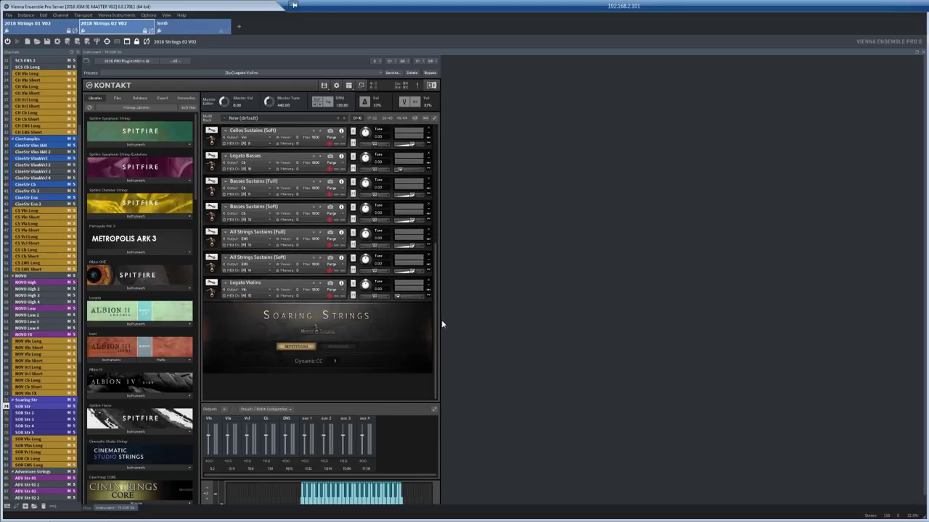
{"action": "left_click", "coordinate": [212, 293]}
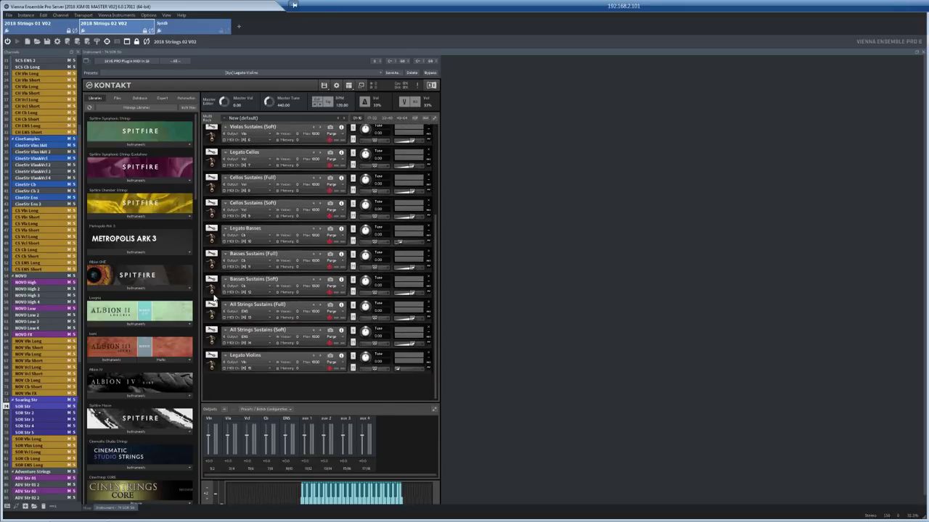
Step: Display the ADV Str 01 patches briefly, then return to SOR Str and expand its first Legato Violins instrument
{"action": "left_click", "coordinate": [27, 479]}
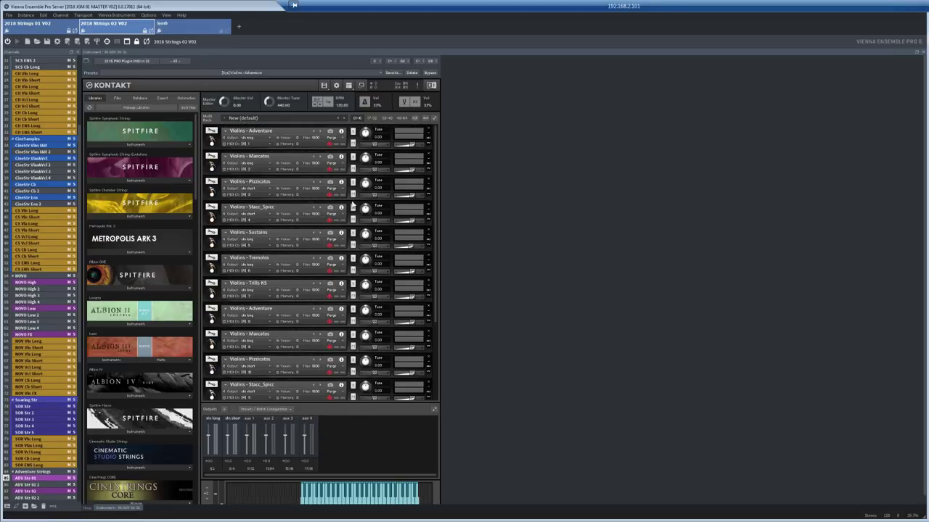
{"action": "left_click", "coordinate": [26, 407]}
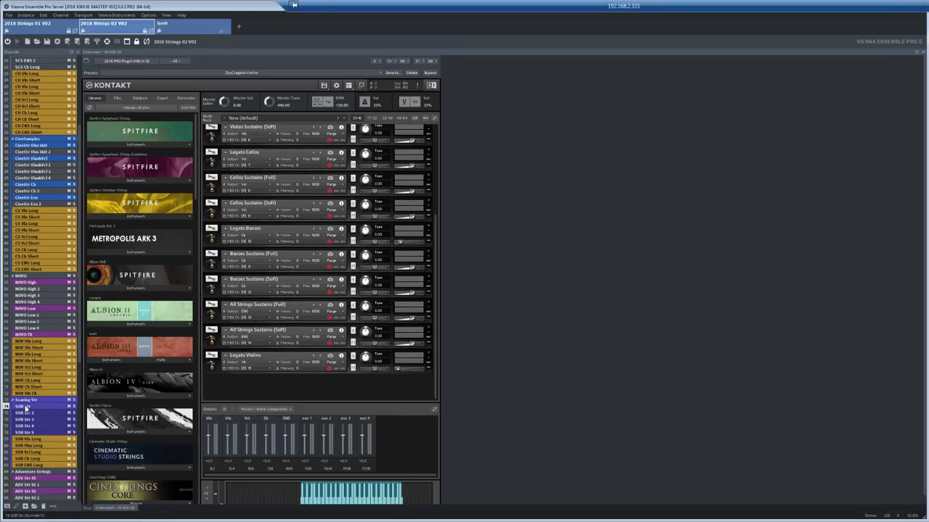
{"action": "scroll", "coordinate": [433, 136], "scroll_direction": "up", "scroll_amount": 5}
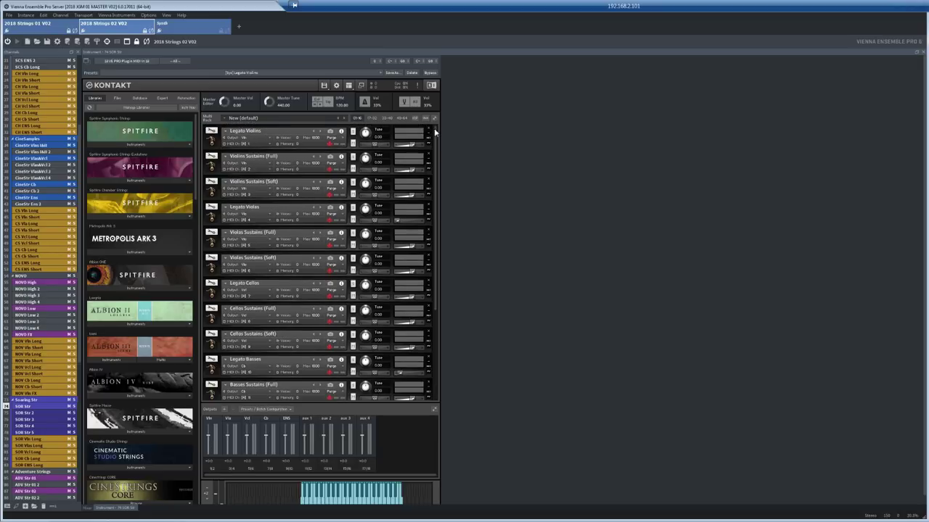
{"action": "left_click", "coordinate": [213, 139]}
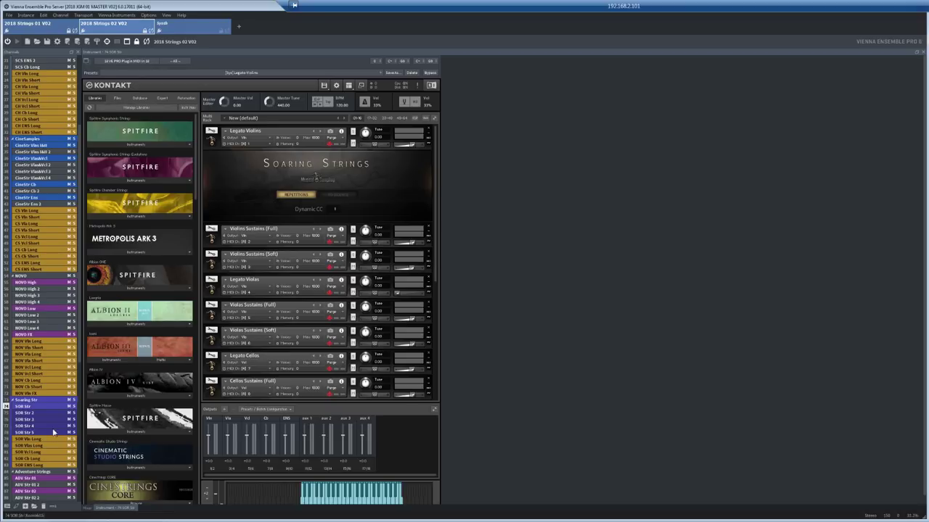
Step: Compare the Adventure Strings patches and output assignments across the ADV Str 01, ADV Str 02 and ADV Str 03 channels
{"action": "left_click", "coordinate": [32, 478]}
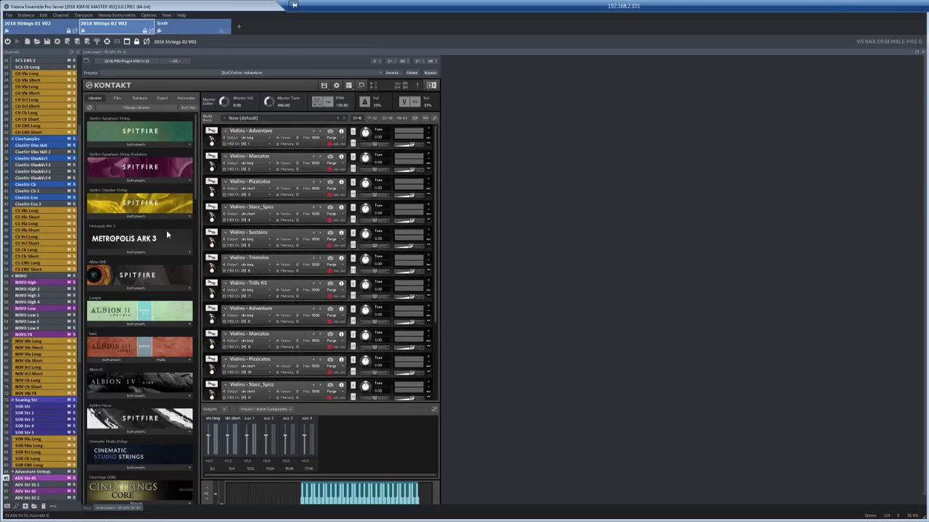
{"action": "left_click_drag", "start_coordinate": [80, 307], "coordinate": [84, 419]}
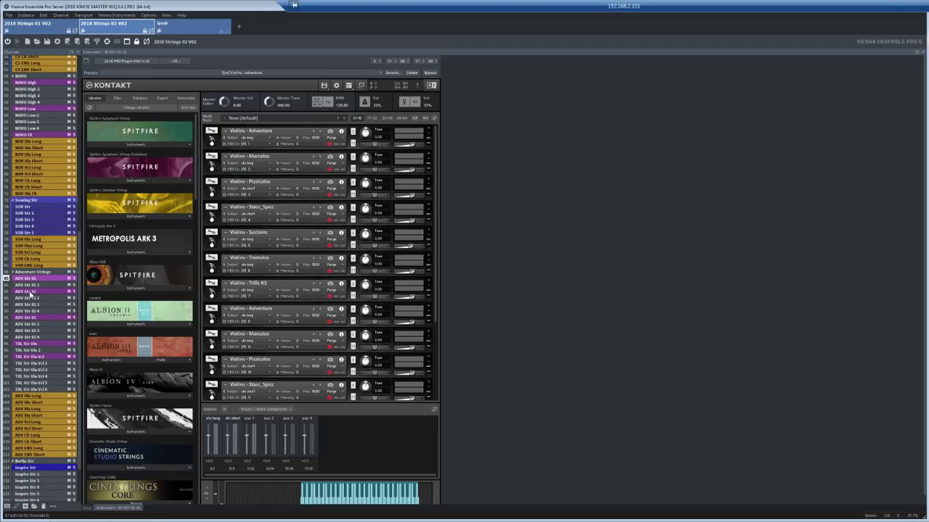
{"action": "left_click", "coordinate": [31, 293]}
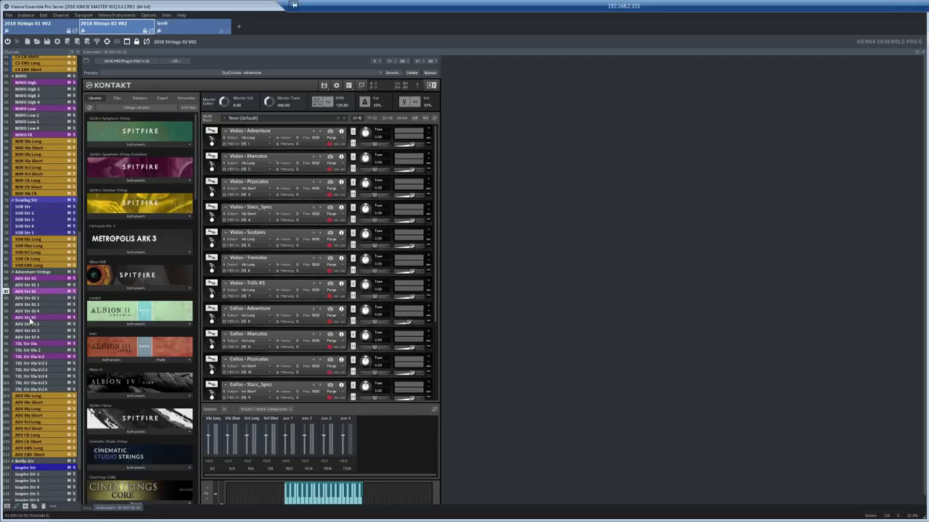
{"action": "left_click", "coordinate": [31, 319]}
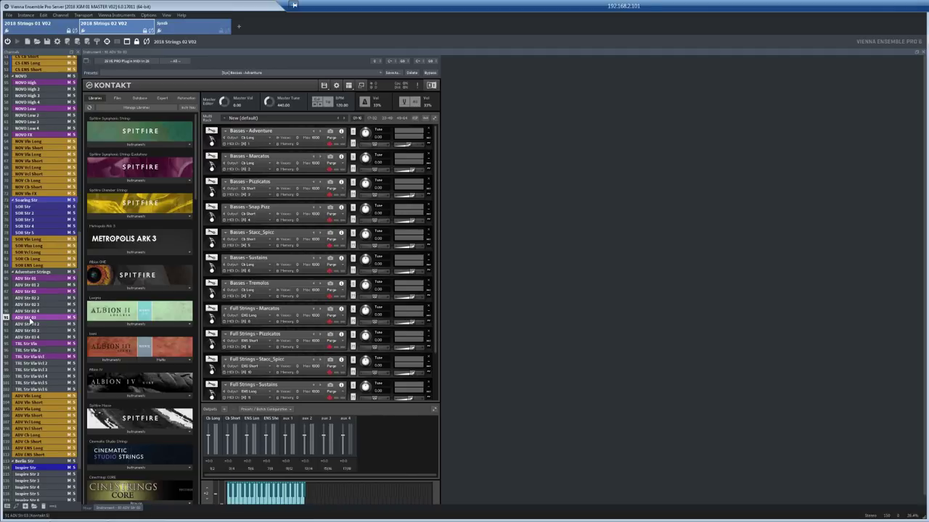
{"action": "left_click", "coordinate": [30, 292]}
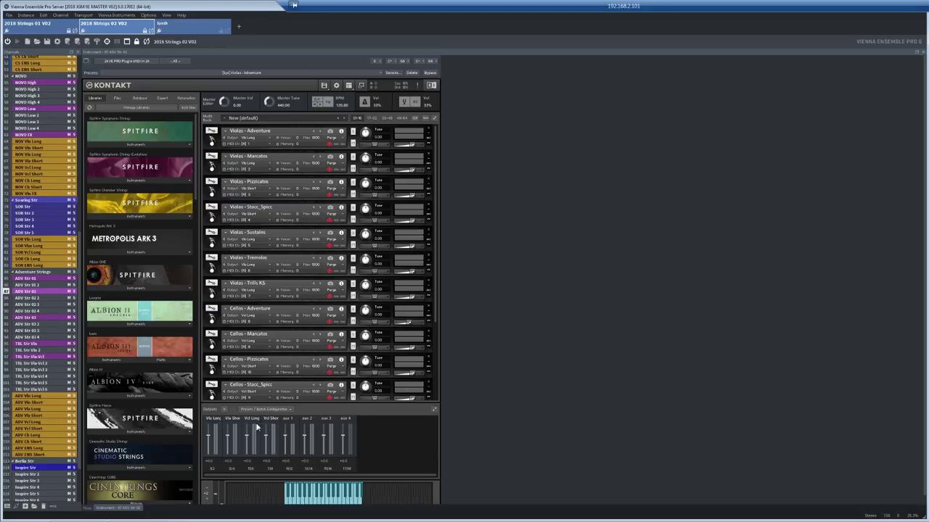
{"action": "left_click", "coordinate": [29, 317]}
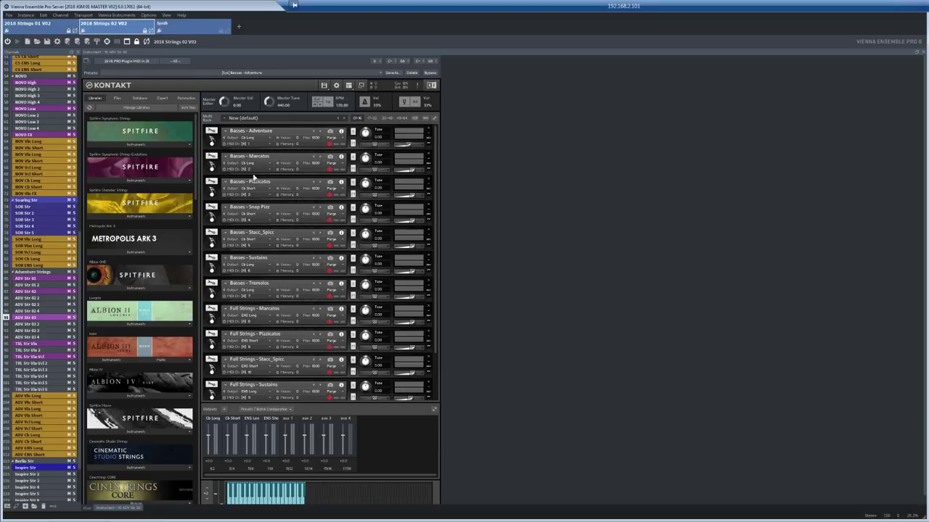
Step: Display the patches in the TRL Str Vln and TRL Str Vla-Vcl channels and look over the remaining string channels
{"action": "left_click", "coordinate": [26, 343]}
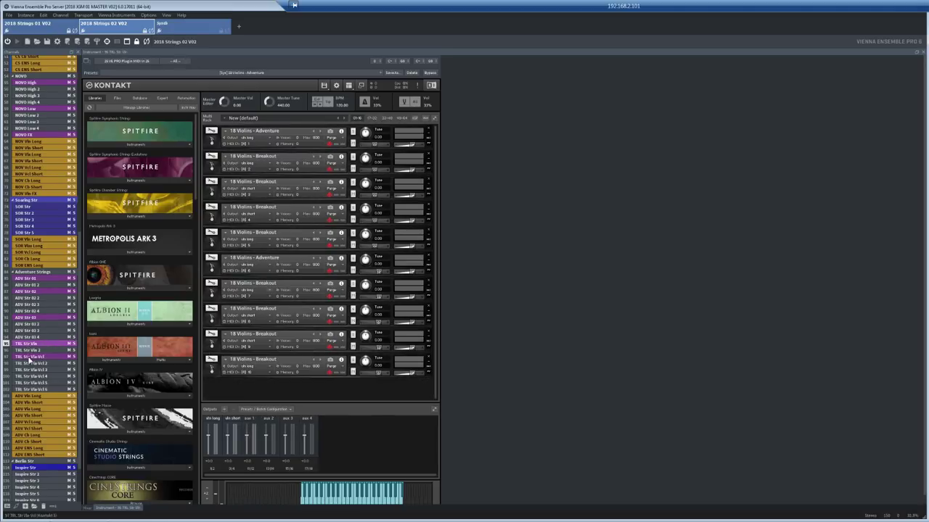
{"action": "left_click", "coordinate": [29, 357]}
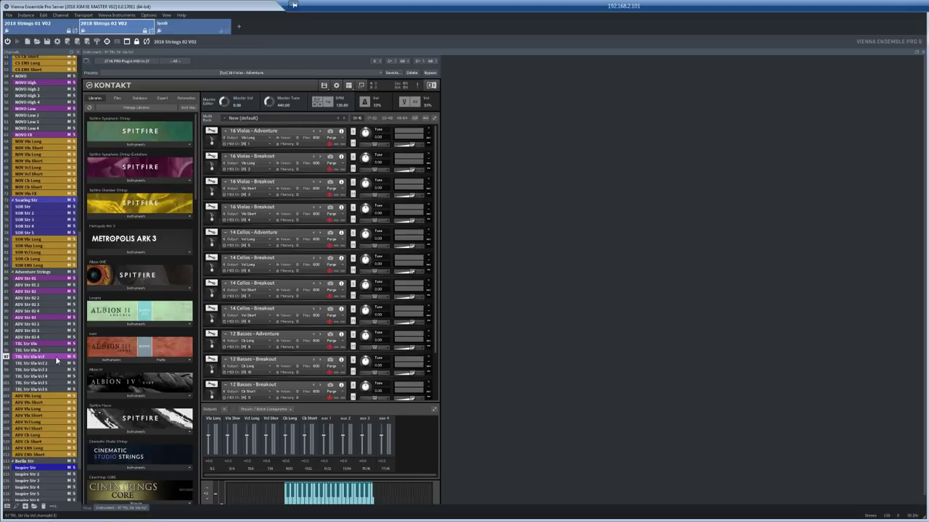
{"action": "scroll", "coordinate": [80, 368], "scroll_direction": "down", "scroll_amount": 3}
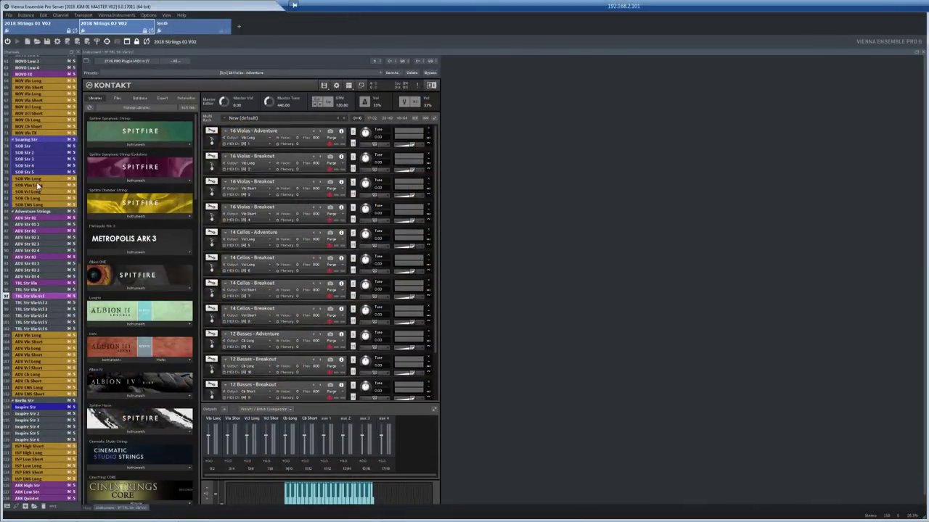
Step: Display the Inspire Str channel and look through its full list of high, low and whole-ensemble string patches
{"action": "left_click", "coordinate": [27, 409]}
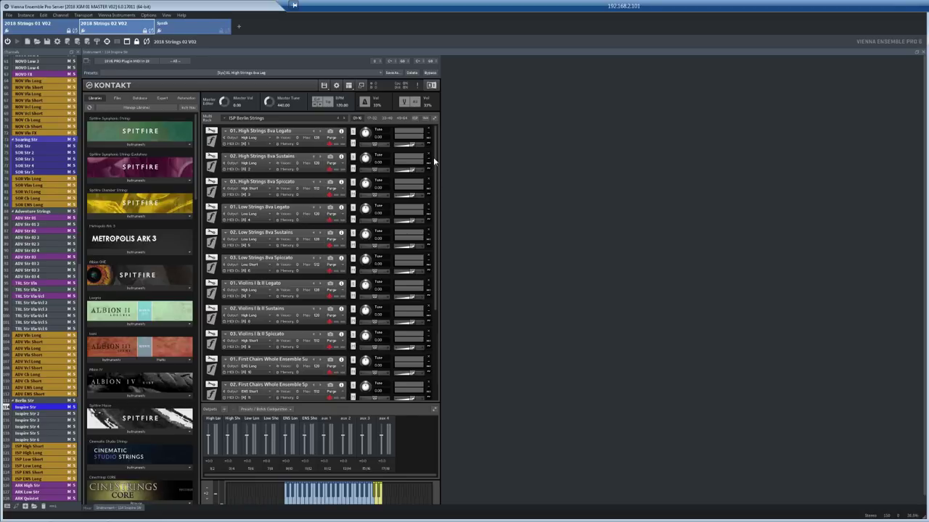
{"action": "left_click_drag", "start_coordinate": [433, 153], "coordinate": [438, 301]}
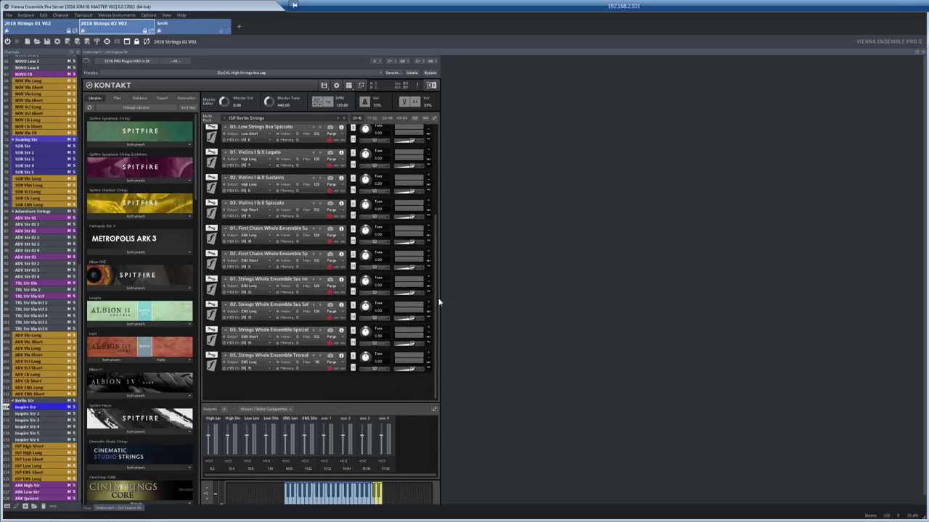
{"action": "left_click_drag", "start_coordinate": [439, 245], "coordinate": [433, 127]}
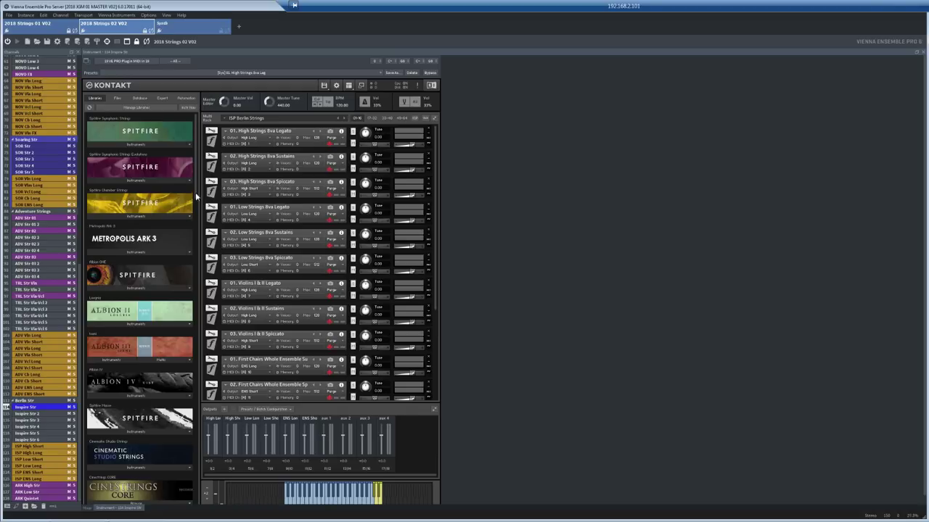
Step: Examine the Metropolis Ark patches in the ARK High Str, ARK Low Str and ARK Quintet channels
{"action": "left_click", "coordinate": [31, 485]}
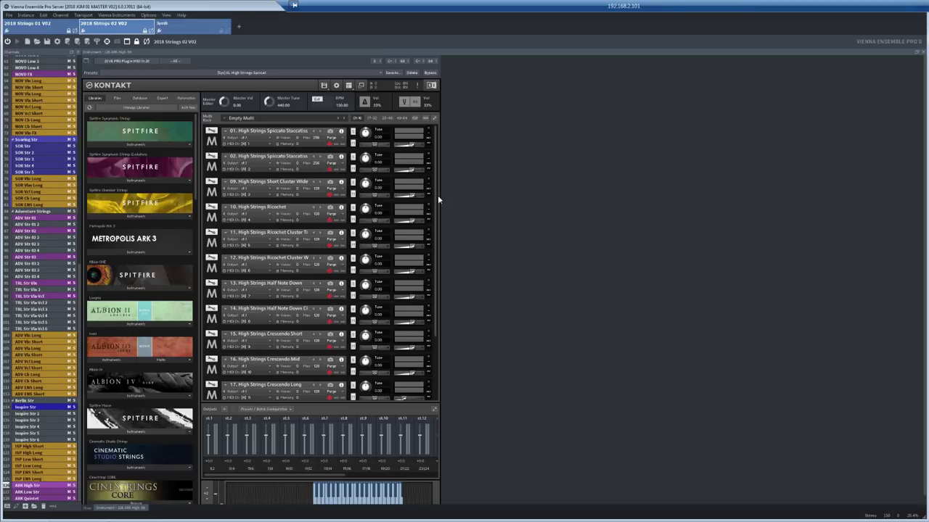
{"action": "left_click_drag", "start_coordinate": [435, 207], "coordinate": [437, 288]}
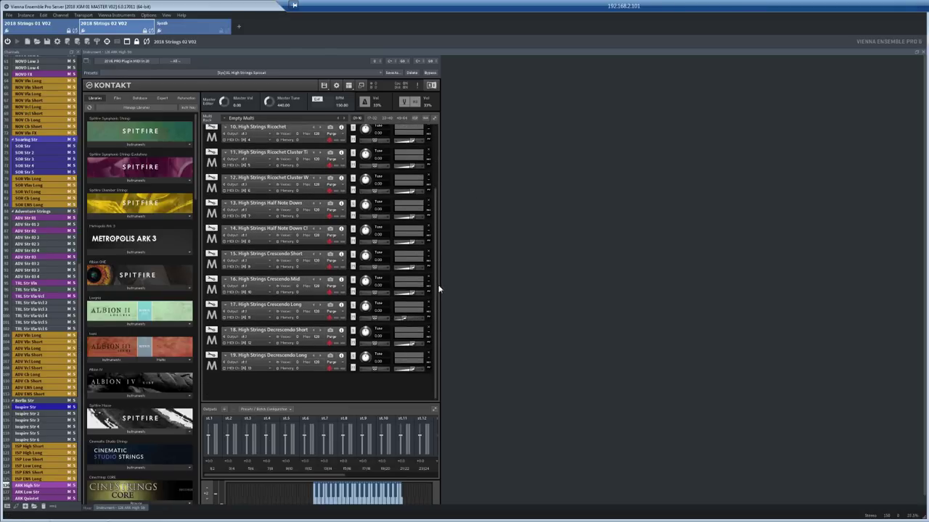
{"action": "left_click", "coordinate": [30, 493]}
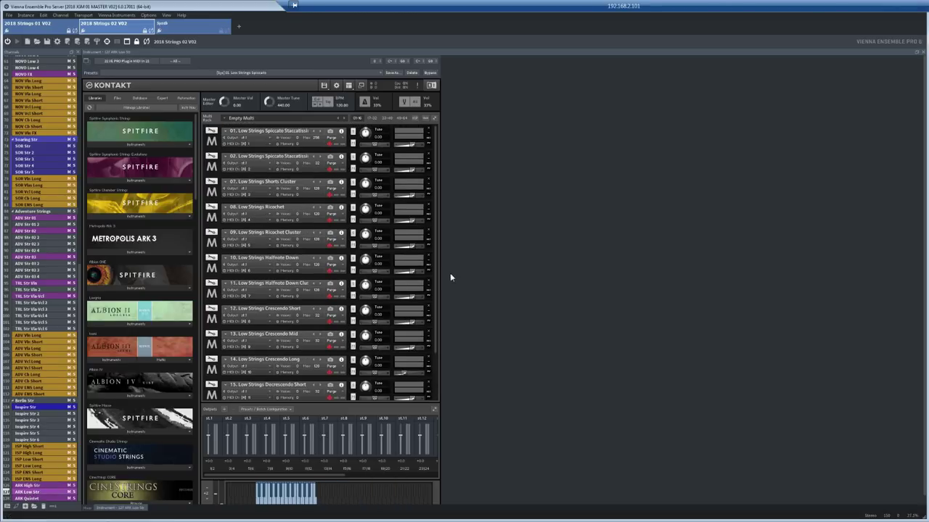
{"action": "left_click_drag", "start_coordinate": [436, 292], "coordinate": [437, 354]}
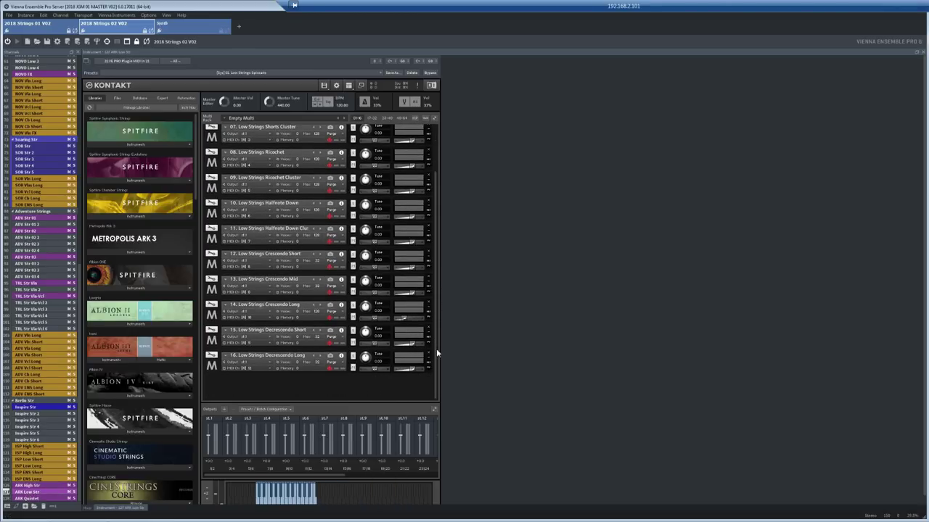
{"action": "left_click", "coordinate": [33, 499]}
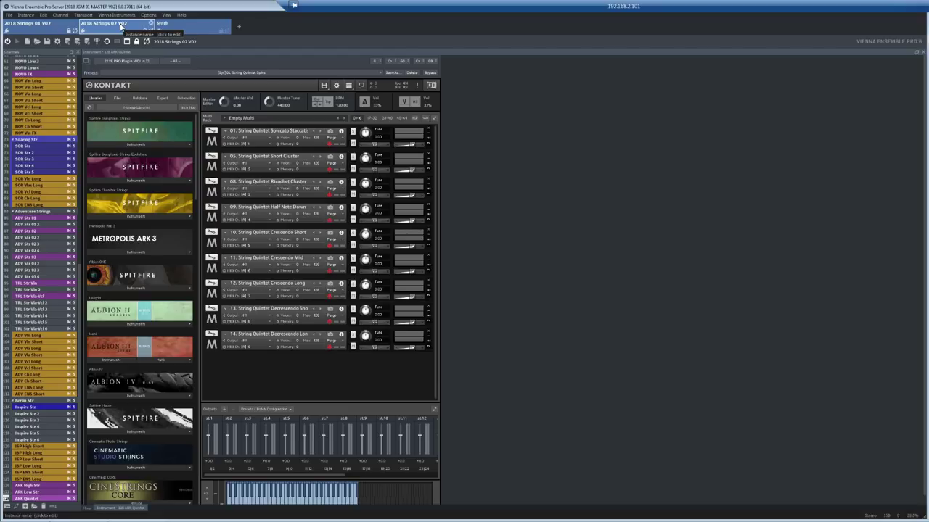
Step: Switch to the Synth instance and view the u-he synths in Diva 1, Zebra 1, ZebraHZ 1, Hive 1 and Repro 01
{"action": "left_click", "coordinate": [190, 28]}
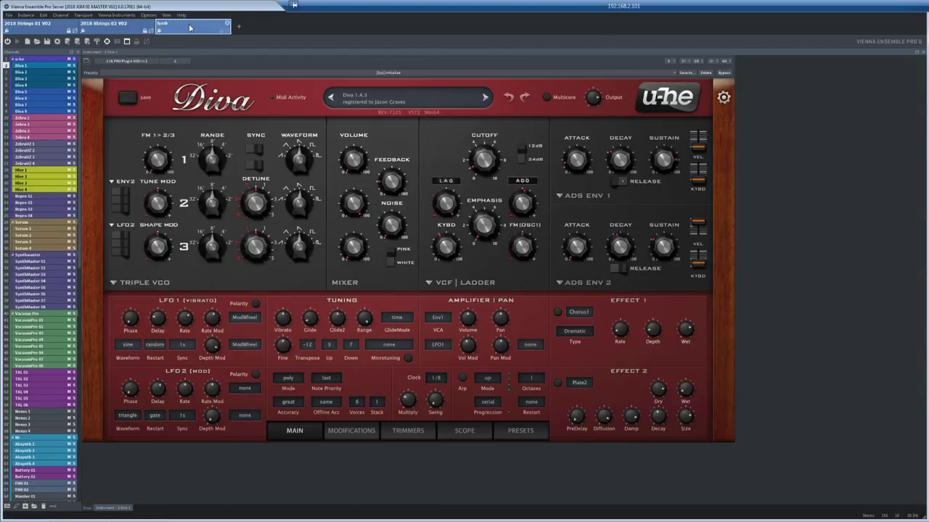
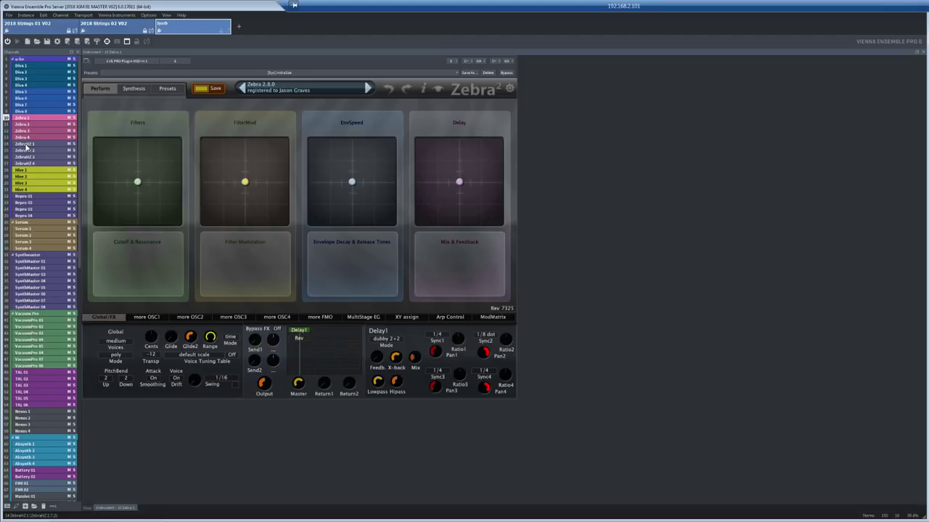
{"action": "left_click", "coordinate": [24, 69]}
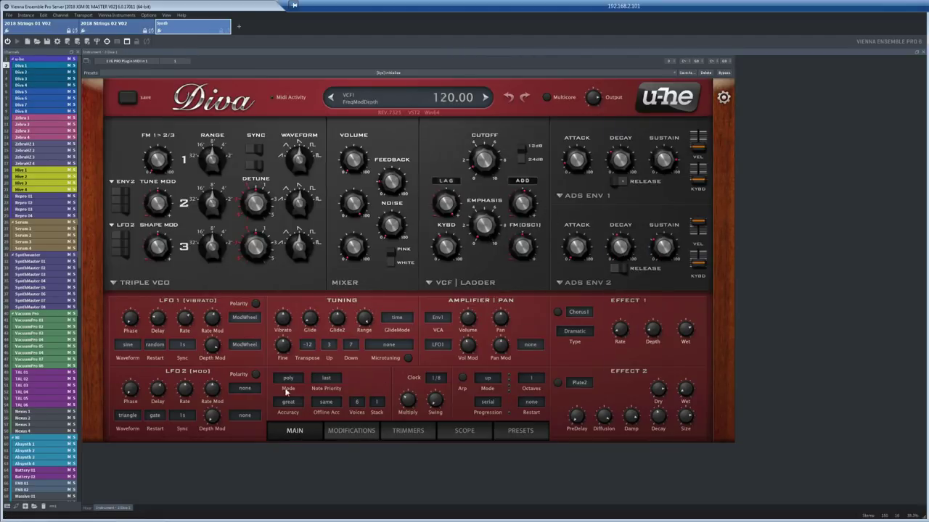
{"action": "left_click", "coordinate": [25, 118]}
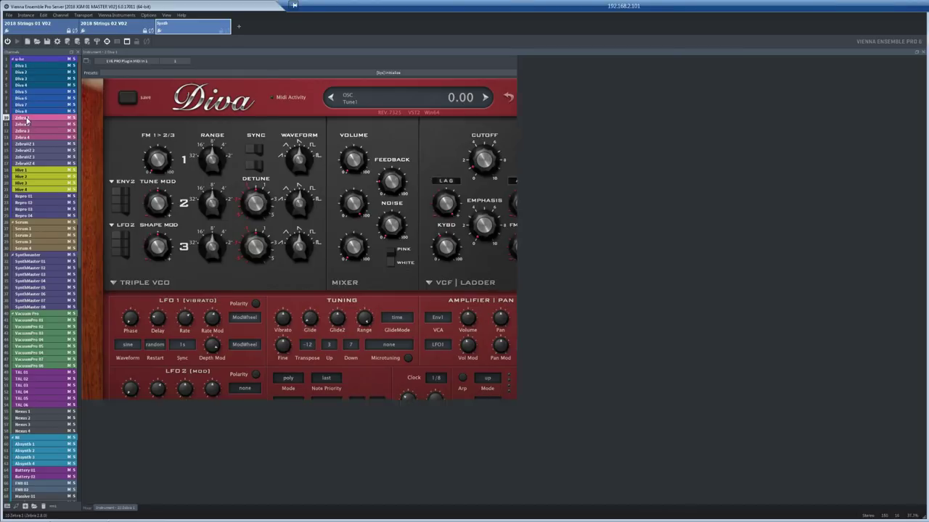
{"action": "left_click", "coordinate": [31, 145]}
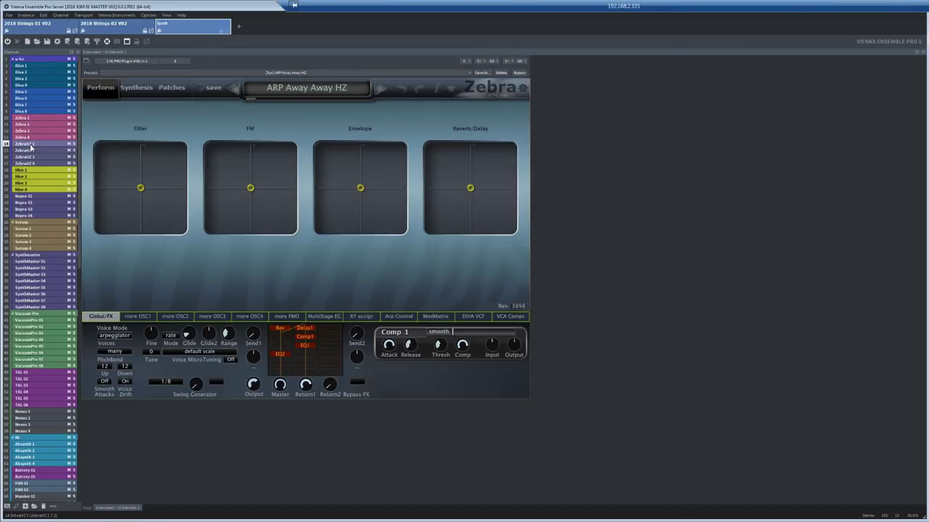
{"action": "left_click", "coordinate": [28, 171]}
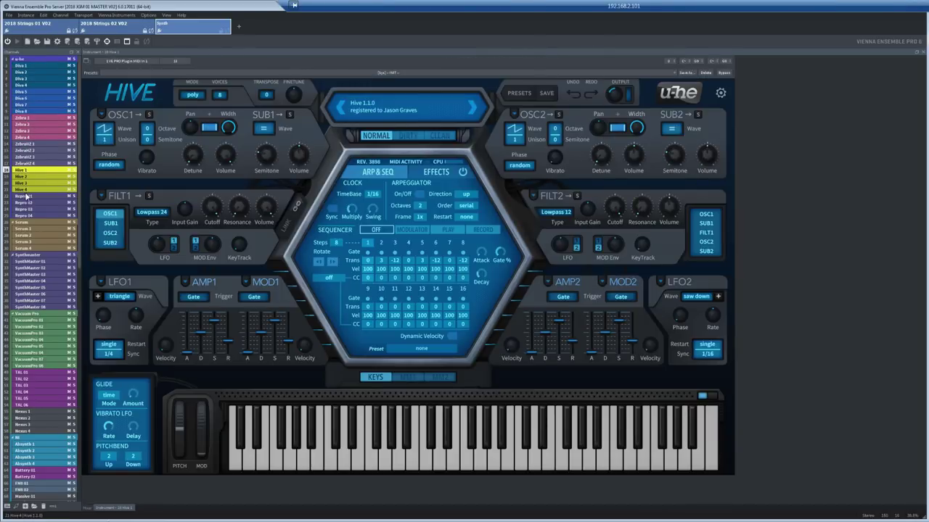
{"action": "left_click", "coordinate": [26, 196]}
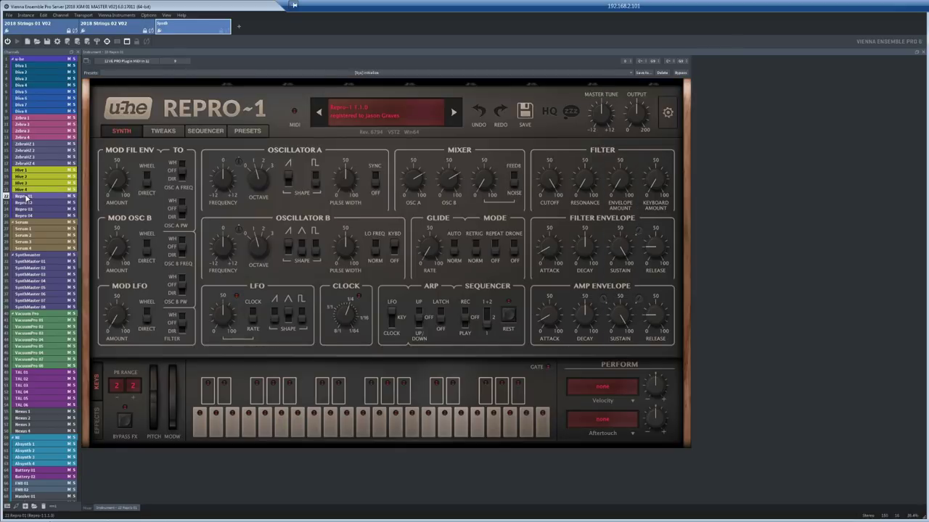
Step: Show Zebra 1's preset browser and compare the Unfinished folder with the Zebra Tranche Primal folder
{"action": "left_click", "coordinate": [29, 119]}
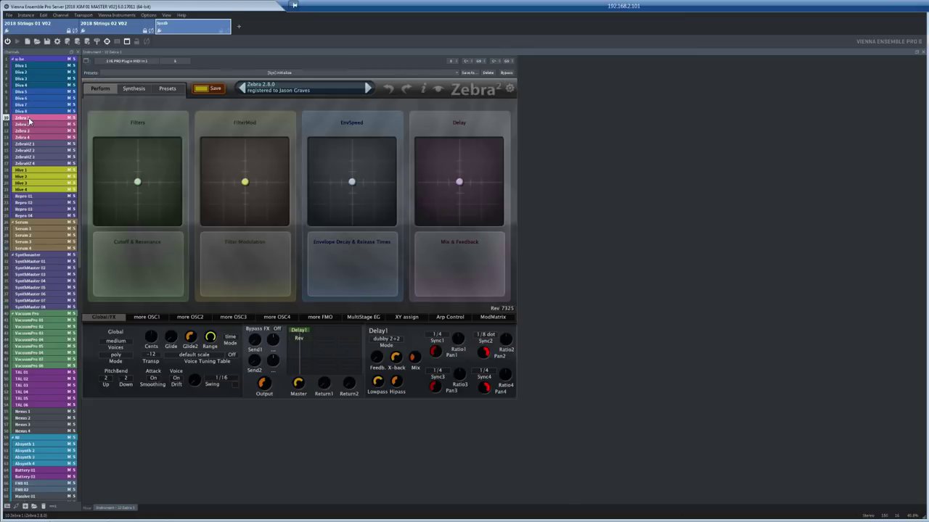
{"action": "left_click", "coordinate": [169, 88]}
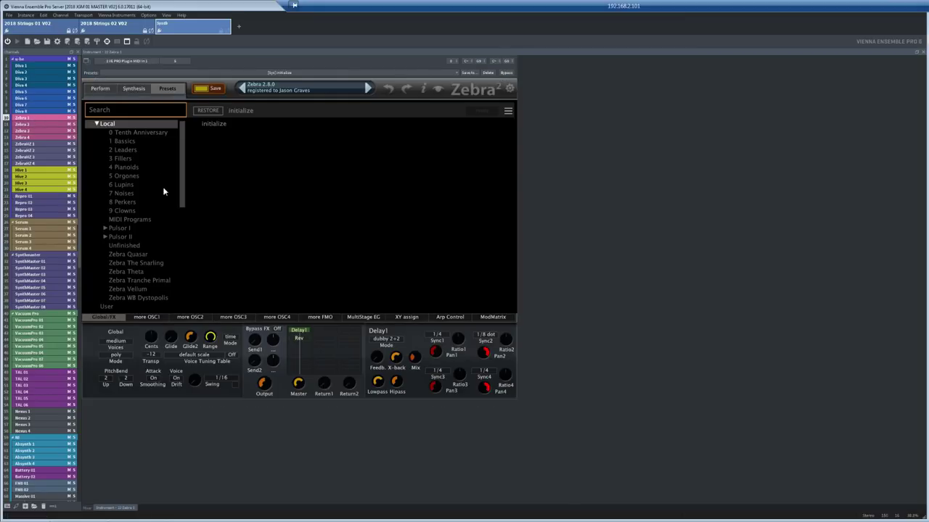
{"action": "left_click", "coordinate": [132, 246]}
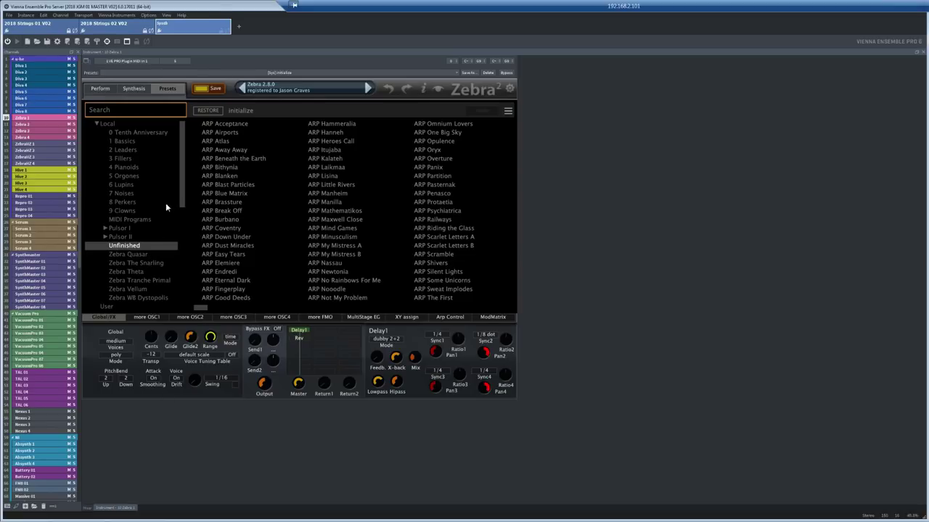
{"action": "mouse_move", "coordinate": [182, 192]}
{"action": "left_mouse_down"}
{"action": "mouse_move", "coordinate": [185, 221]}
{"action": "mouse_move", "coordinate": [188, 183]}
{"action": "left_mouse_up"}
{"action": "left_click", "coordinate": [147, 281]}
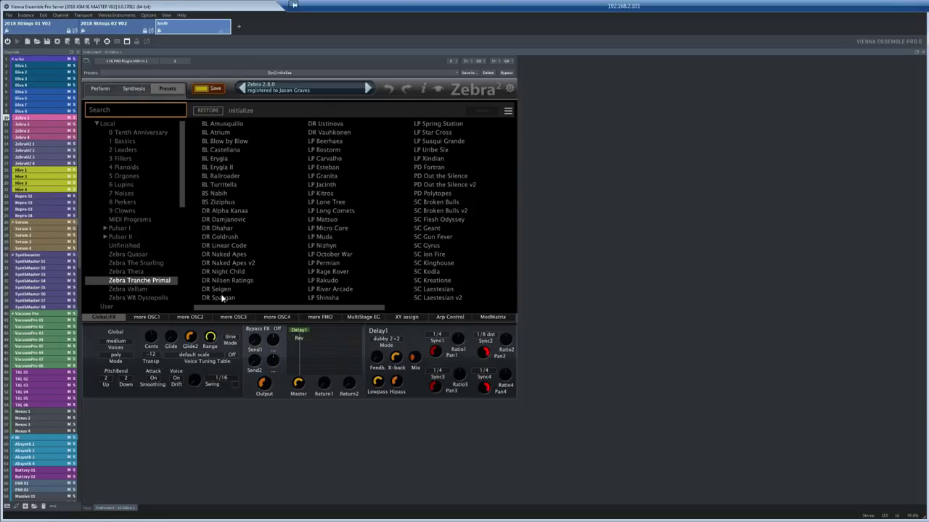
{"action": "left_click_drag", "start_coordinate": [277, 306], "coordinate": [237, 310]}
{"action": "left_click", "coordinate": [132, 247]}
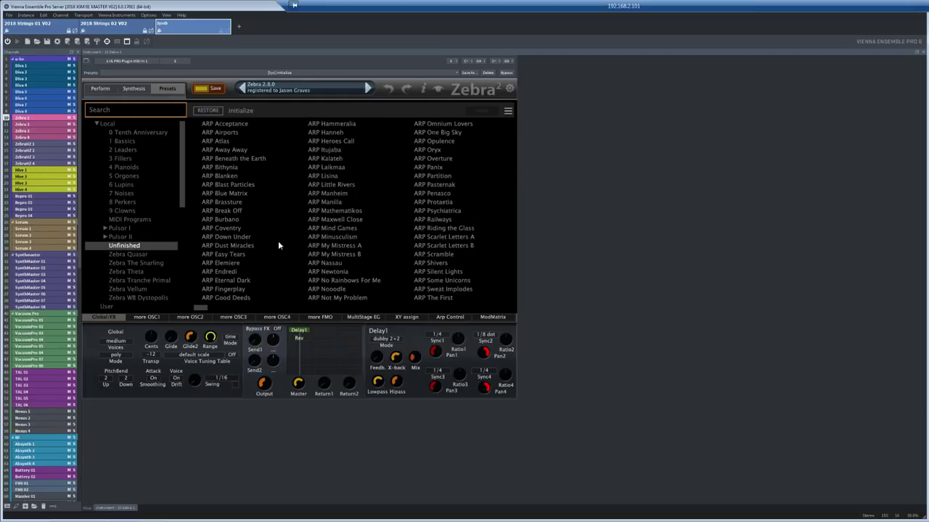
Step: Browse Zebra 1's Quasar, The Snarling, Theta and Vellum preset folders, ending on the Unfinished folder's preset list
{"action": "left_click", "coordinate": [126, 256]}
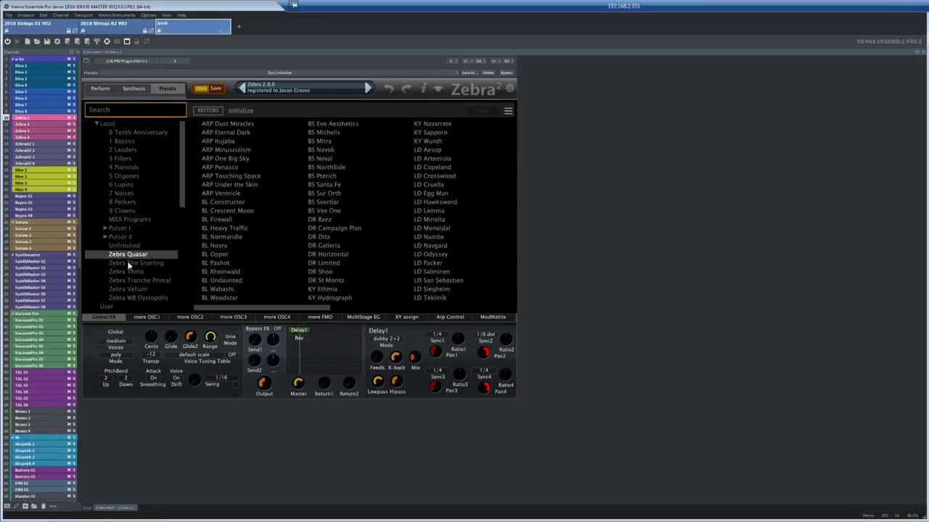
{"action": "left_click", "coordinate": [131, 263]}
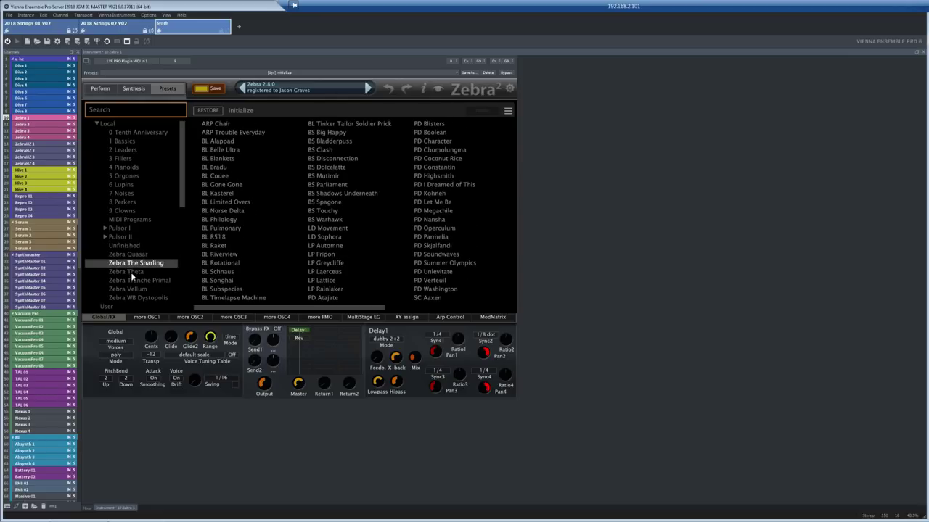
{"action": "left_click", "coordinate": [131, 273]}
{"action": "left_click", "coordinate": [134, 290]}
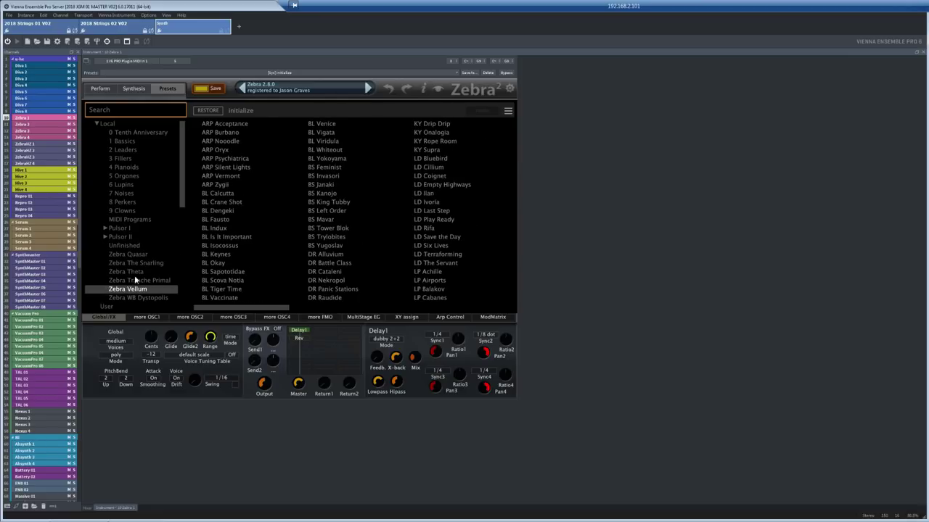
{"action": "left_click", "coordinate": [134, 271]}
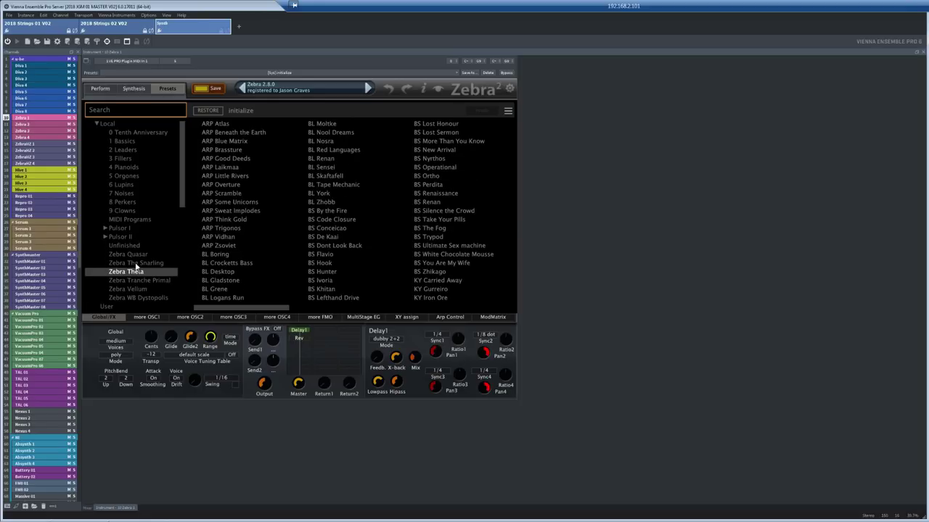
{"action": "left_click", "coordinate": [134, 263]}
{"action": "left_click", "coordinate": [129, 246]}
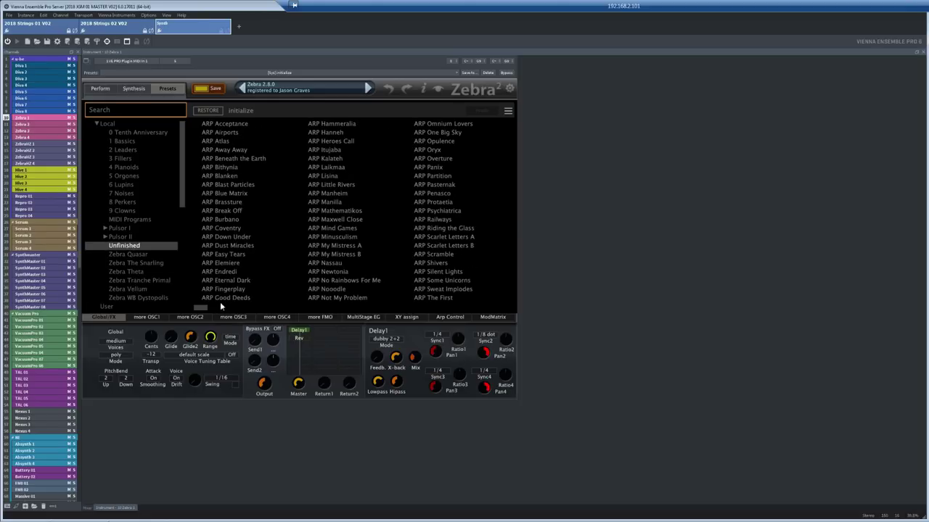
{"action": "left_click_drag", "start_coordinate": [204, 310], "coordinate": [76, 314]}
Step: View the Serum 1, SynthMaster 01 and VacuumPro 01 synth interfaces in turn
{"action": "left_click", "coordinate": [25, 231]}
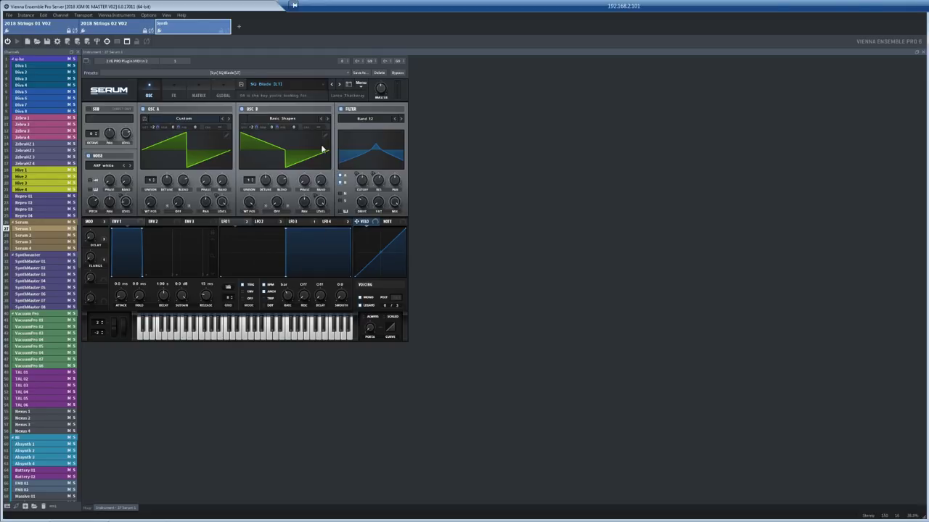
{"action": "left_click", "coordinate": [33, 262]}
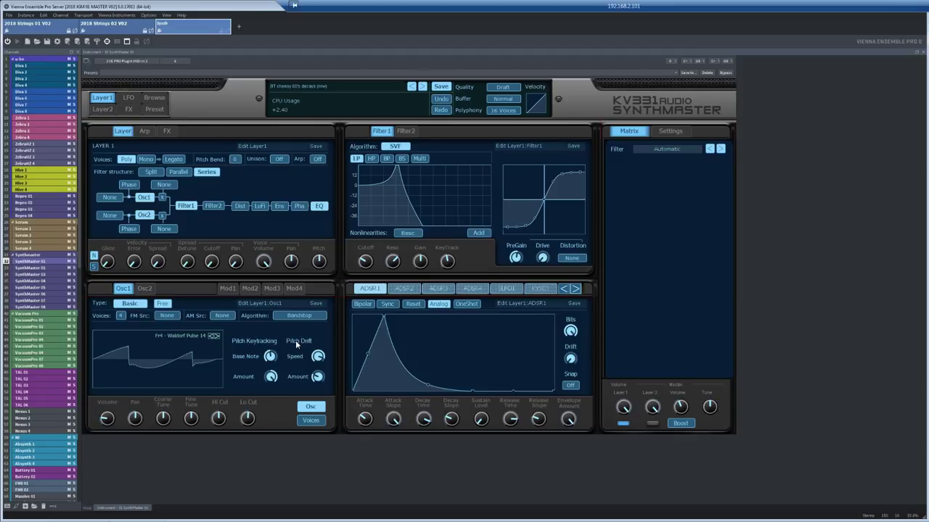
{"action": "left_click", "coordinate": [29, 321]}
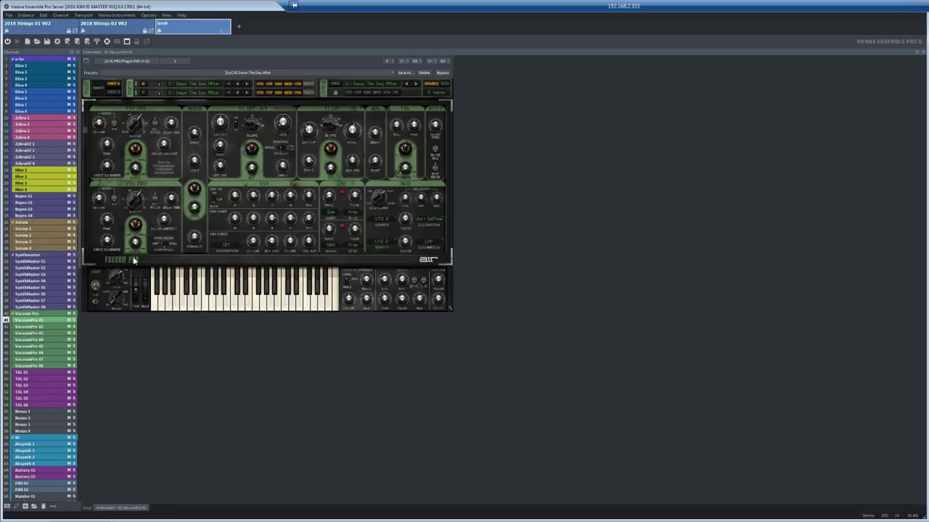
Step: View the TAL 01 and Nexus 1 synths, switching back and forth between them and ending on Nexus 1
{"action": "left_click", "coordinate": [31, 372]}
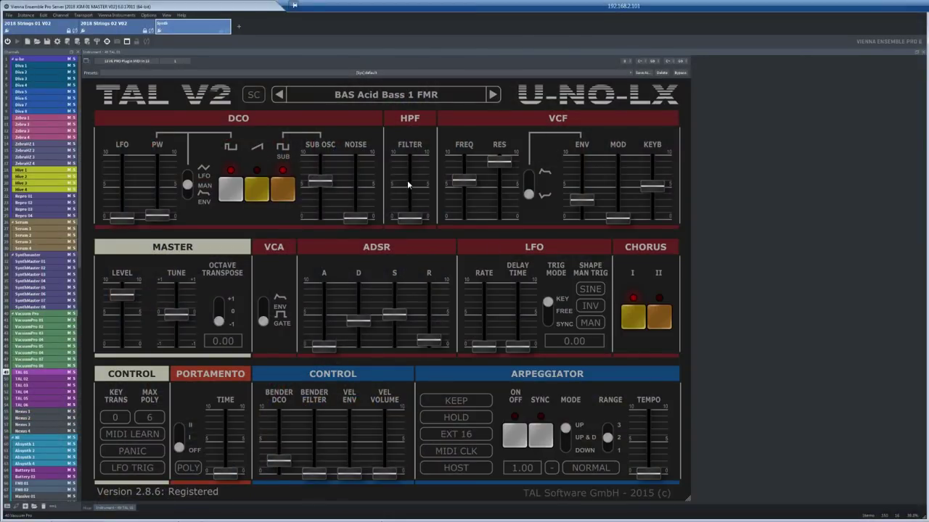
{"action": "left_click", "coordinate": [32, 412]}
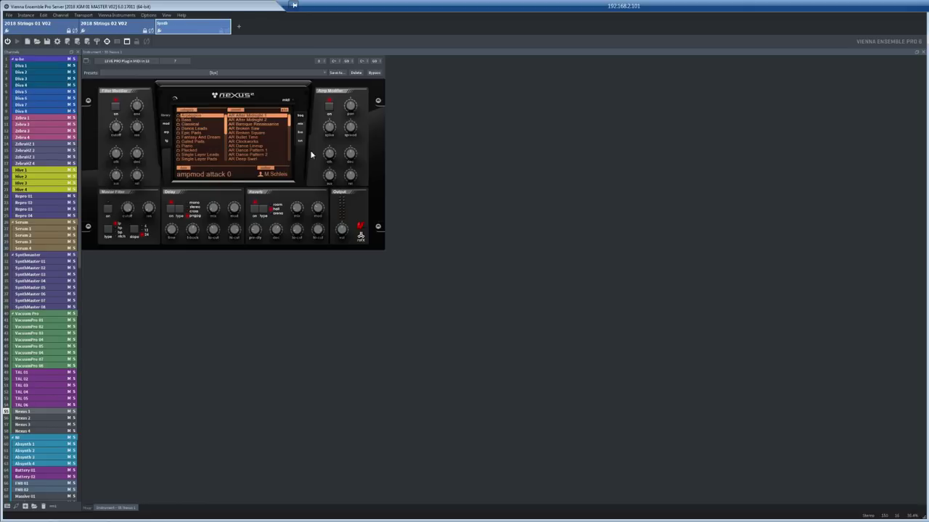
{"action": "left_click", "coordinate": [32, 373]}
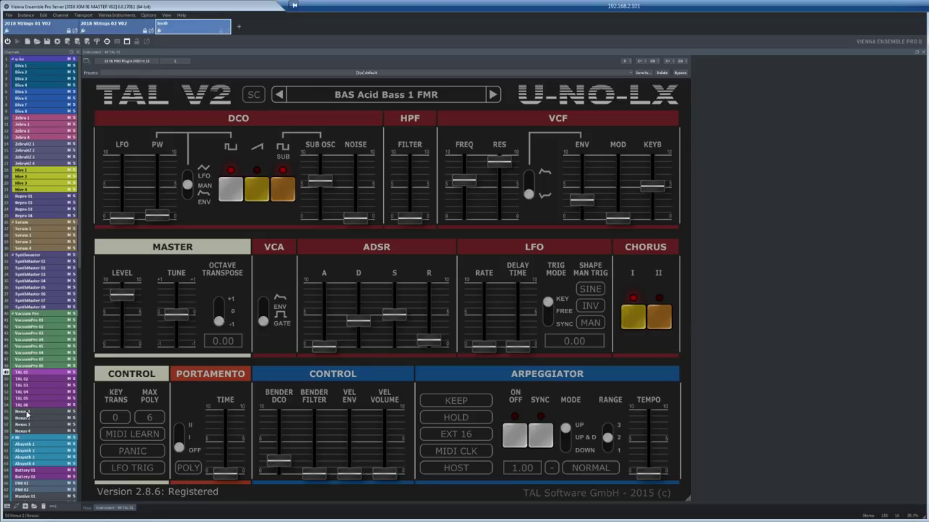
{"action": "left_click", "coordinate": [27, 412]}
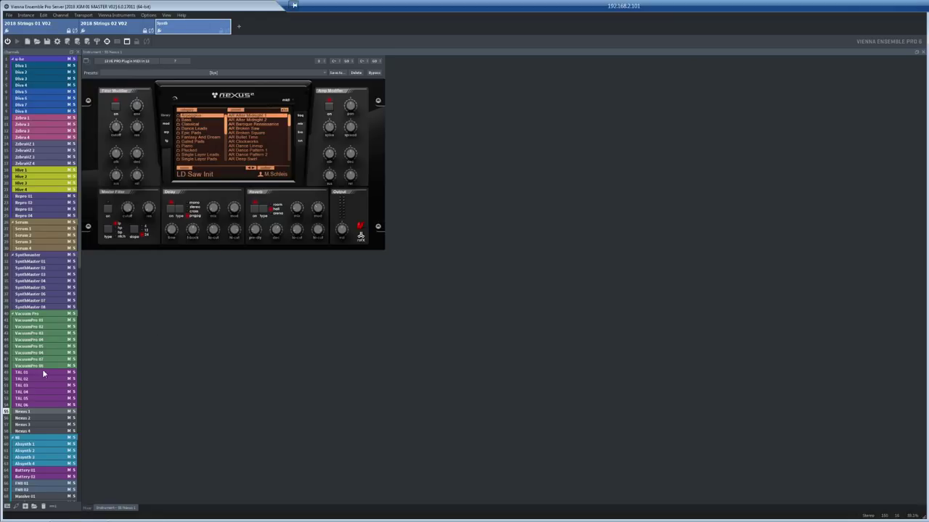
Step: View the Absynth 1, Battery 01, FM8 01, Massive 01 and Reaktor 01 instruments in turn, returning to Absynth 1
{"action": "scroll", "coordinate": [79, 265], "scroll_direction": "down", "scroll_amount": 1}
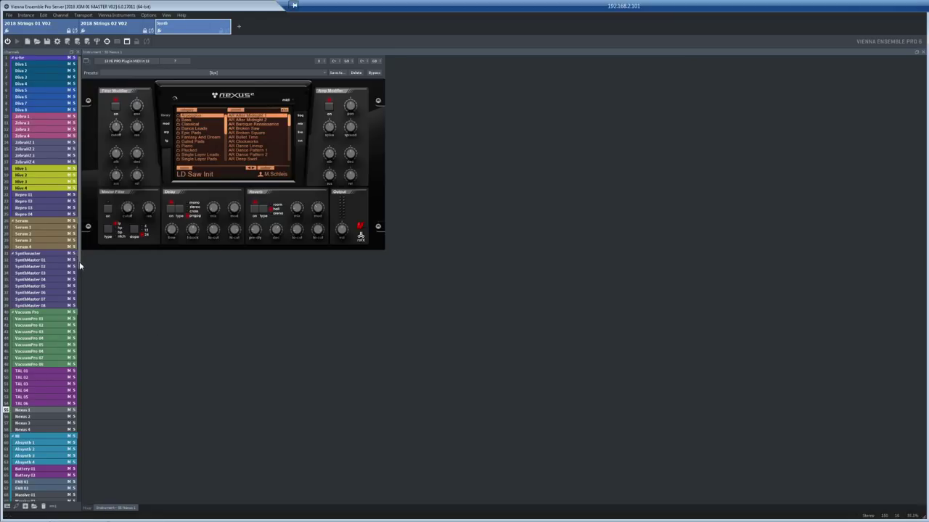
{"action": "scroll", "coordinate": [79, 265], "scroll_direction": "down", "scroll_amount": 6}
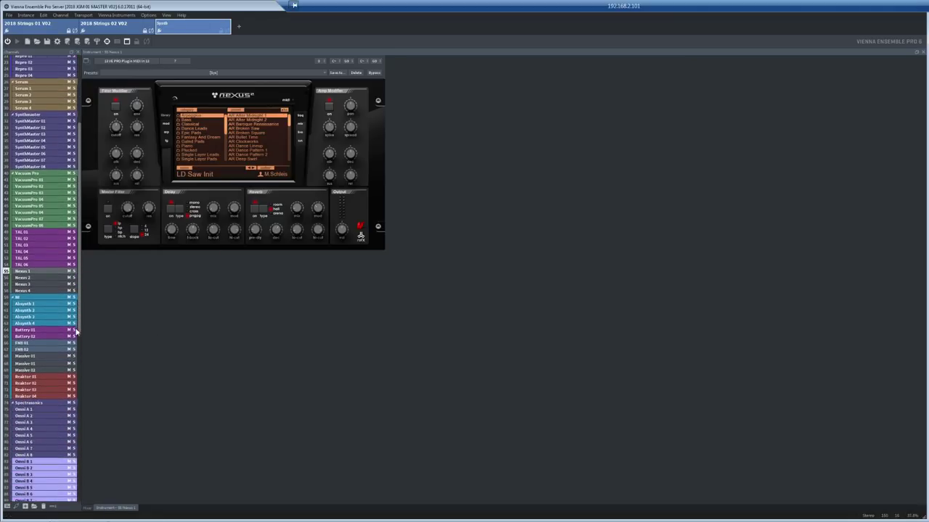
{"action": "scroll", "coordinate": [76, 332], "scroll_direction": "down", "scroll_amount": 2}
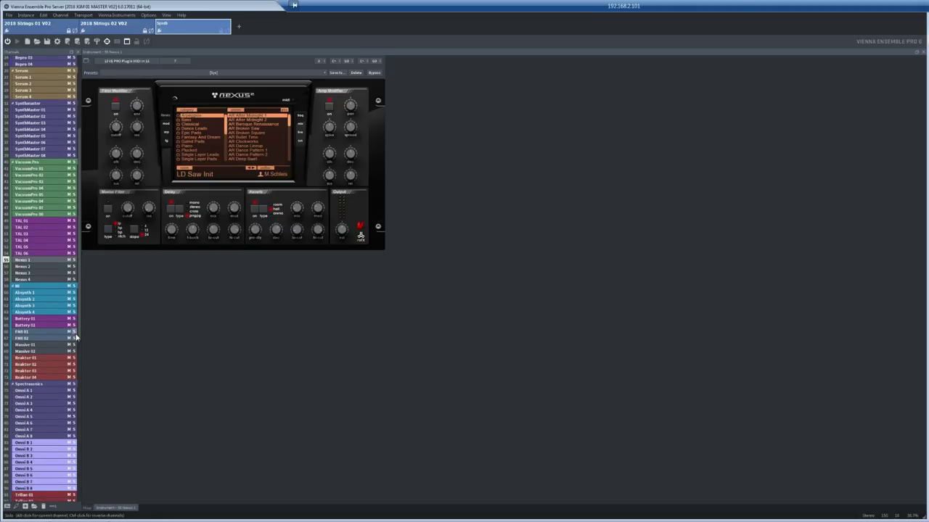
{"action": "left_click", "coordinate": [29, 294]}
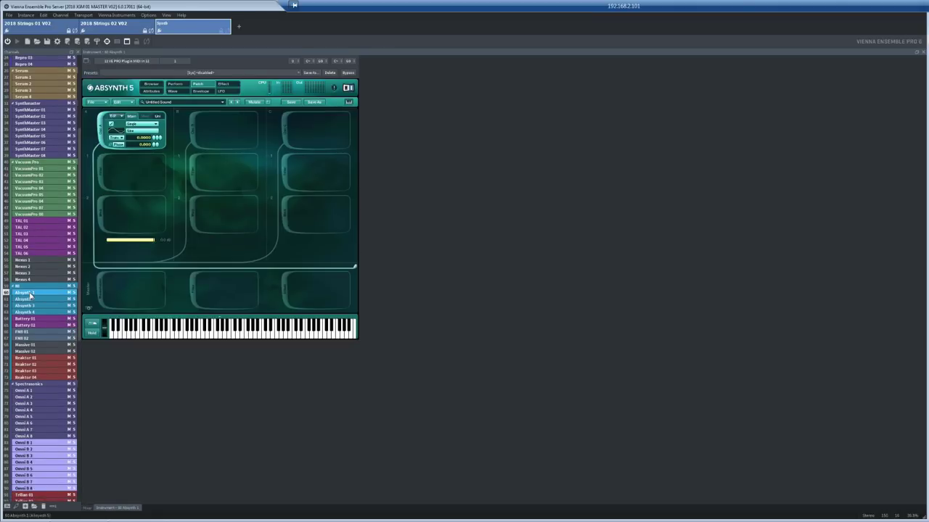
{"action": "left_click", "coordinate": [30, 319]}
{"action": "left_click", "coordinate": [30, 333]}
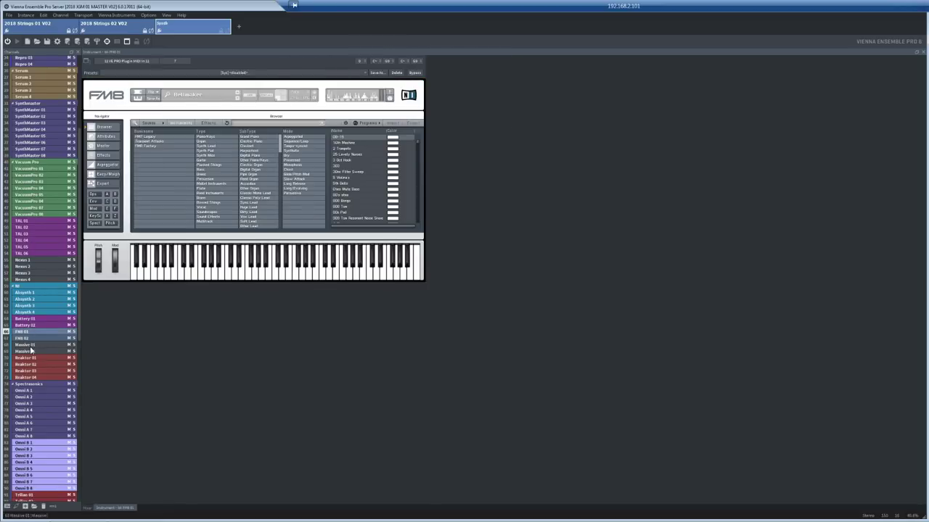
{"action": "left_click", "coordinate": [30, 347]}
{"action": "left_click", "coordinate": [31, 360]}
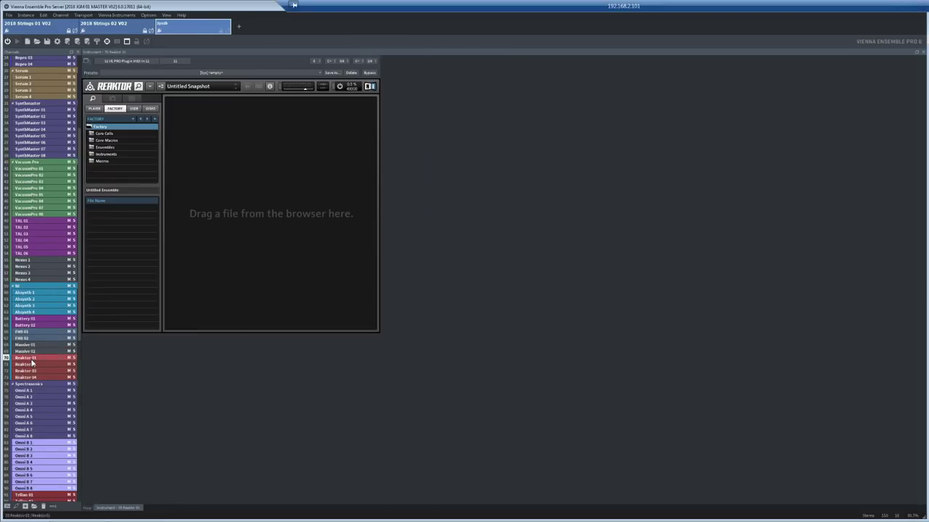
{"action": "left_click", "coordinate": [30, 294]}
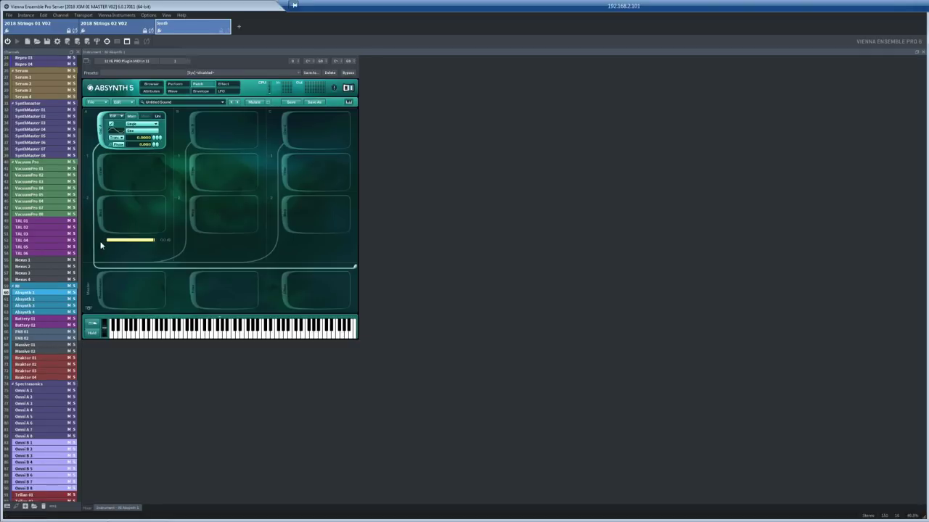
Step: View the Spectrasonics instruments: Omni A 1 with its Multi mixer page, Trilian 01 and RMX 1
{"action": "left_click", "coordinate": [29, 390]}
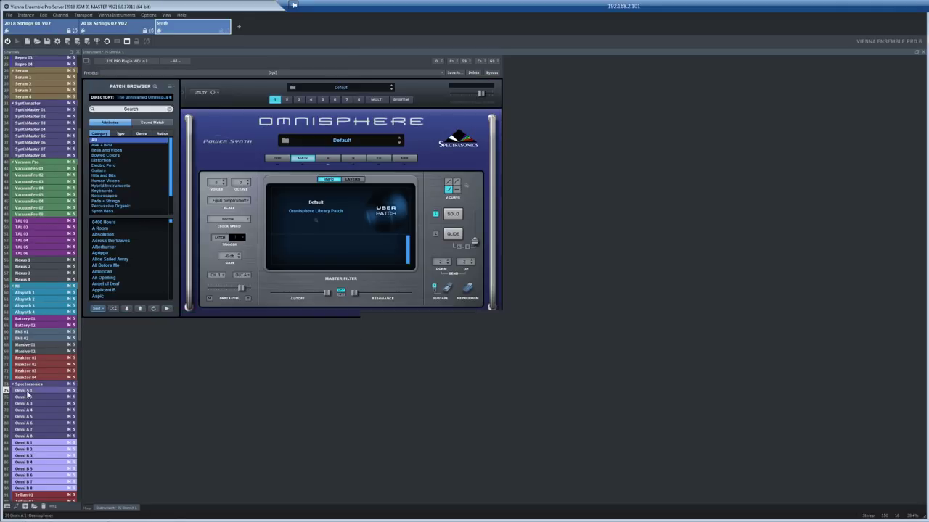
{"action": "scroll", "coordinate": [77, 337], "scroll_direction": "down", "scroll_amount": 9}
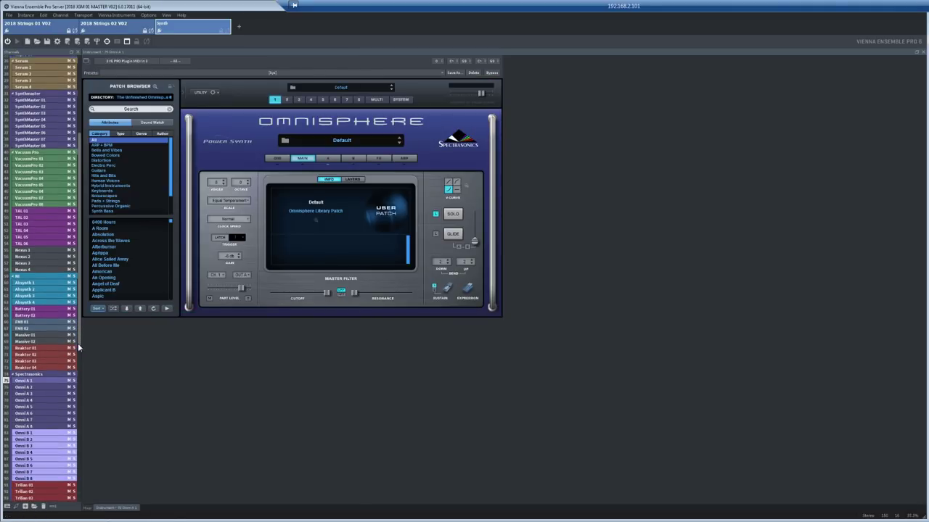
{"action": "scroll", "coordinate": [79, 425], "scroll_direction": "down", "scroll_amount": 1}
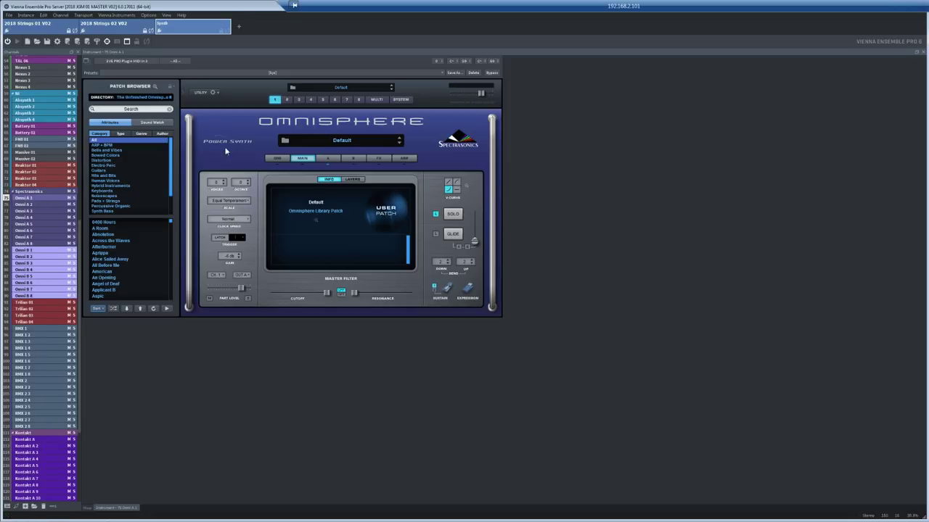
{"action": "left_click", "coordinate": [377, 100]}
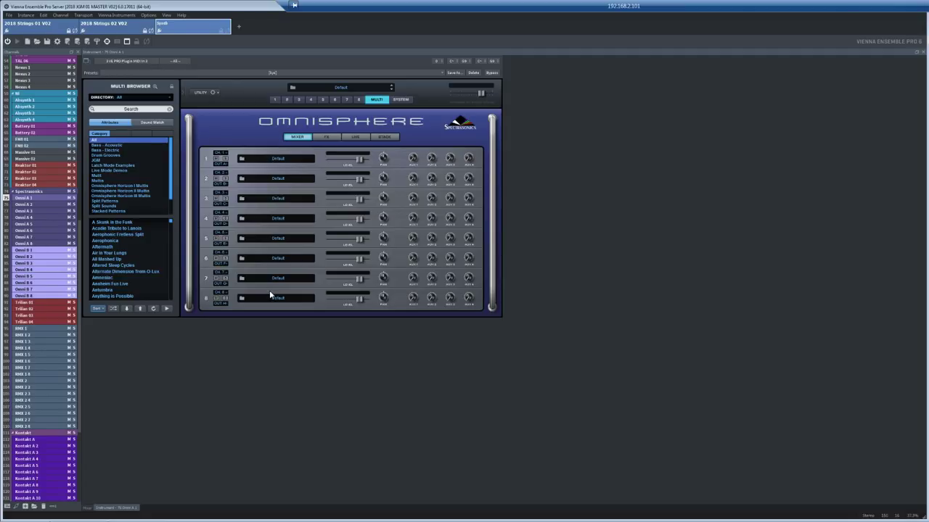
{"action": "left_click", "coordinate": [35, 302]}
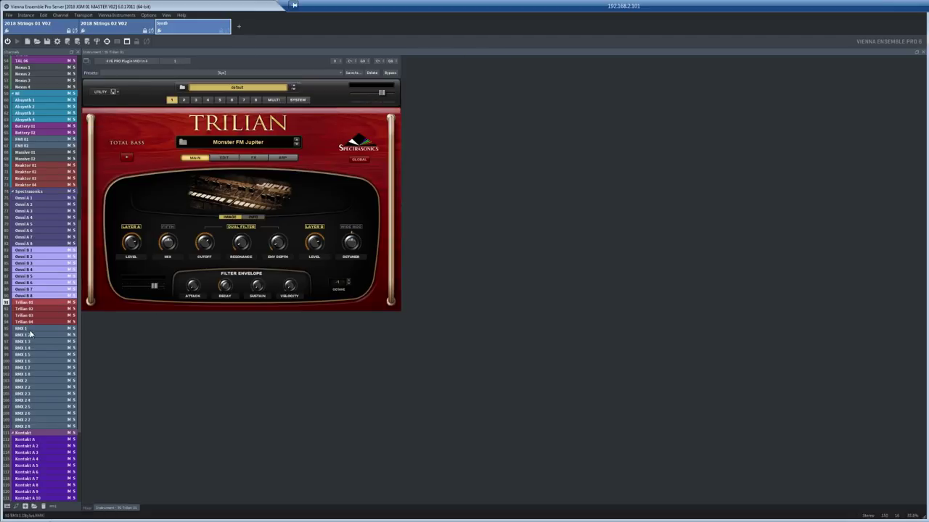
{"action": "left_click", "coordinate": [33, 331]}
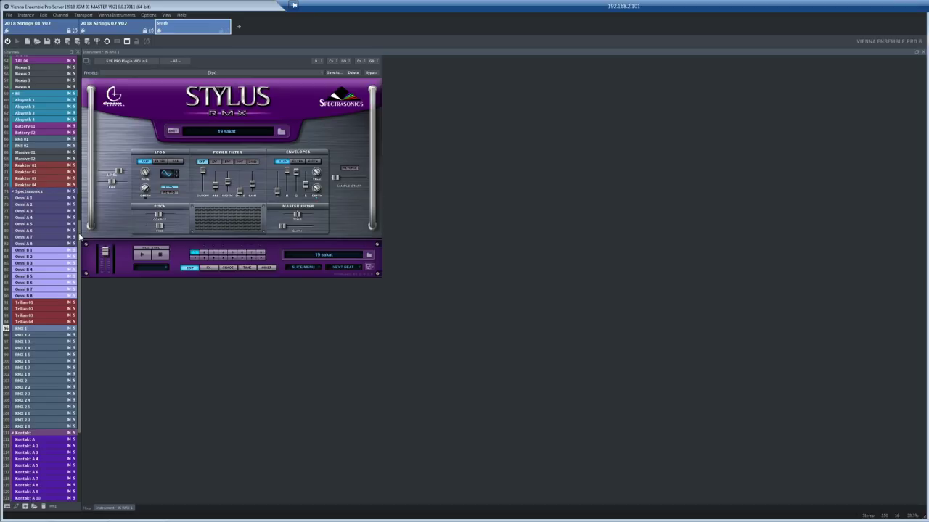
Step: Open the Kontakt A channel and remove the Hits - Subs Menu instrument from its rack
{"action": "left_click_drag", "start_coordinate": [80, 237], "coordinate": [80, 302]}
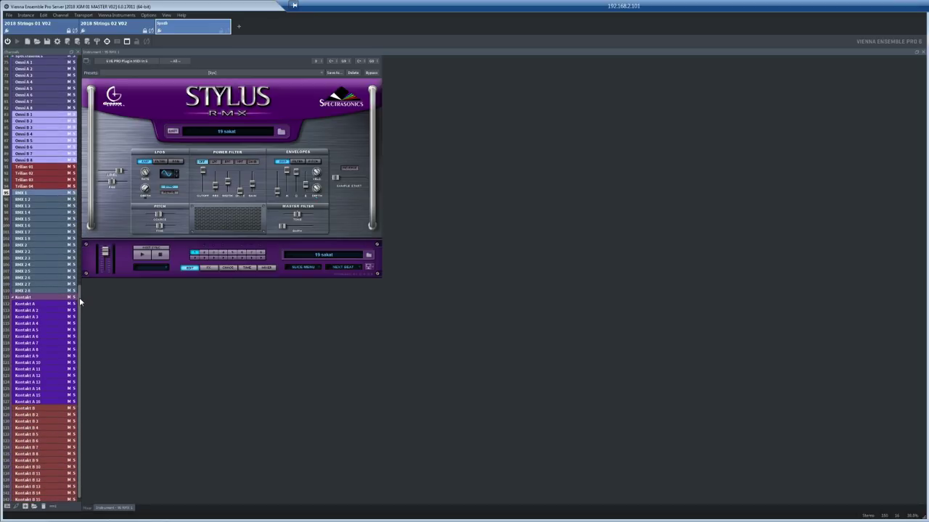
{"action": "left_click", "coordinate": [40, 302]}
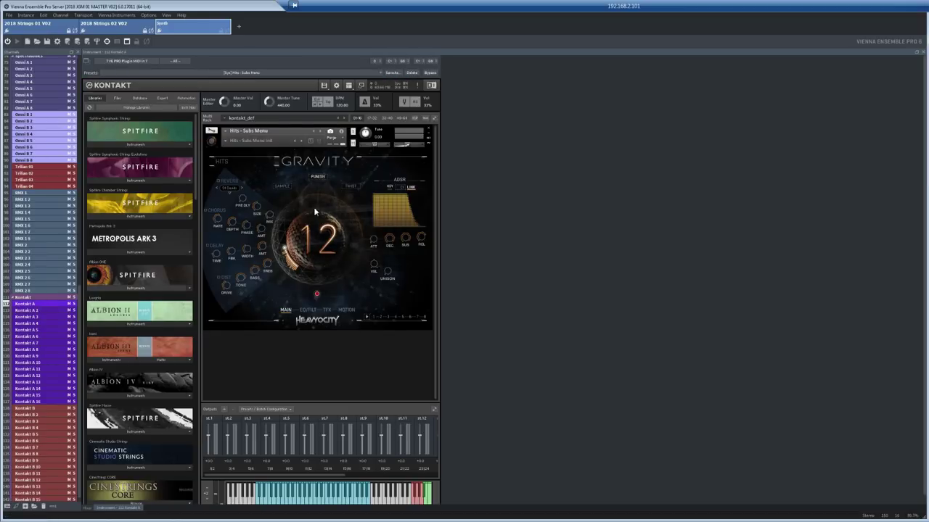
{"action": "left_click", "coordinate": [430, 132]}
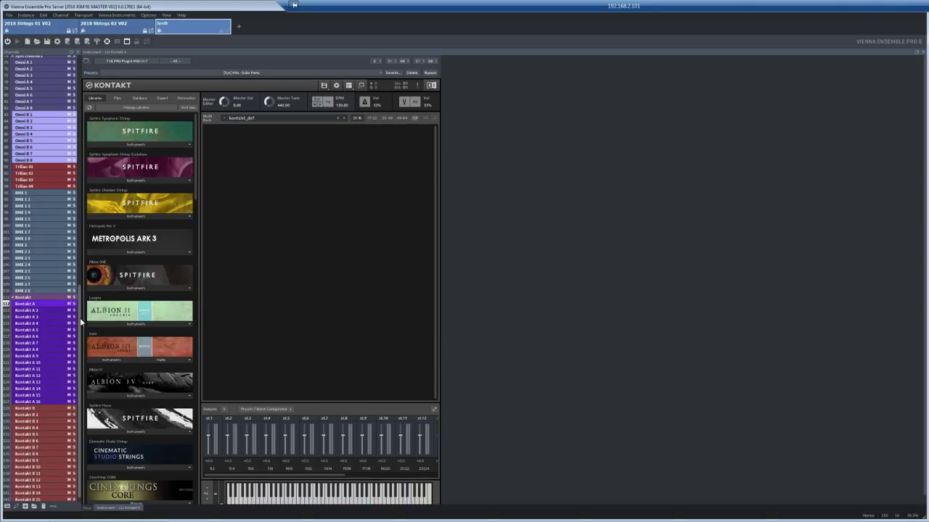
Step: Show the Kontakt B 8 channel in the mixer and return to the Kontakt A instrument
{"action": "scroll", "coordinate": [78, 323], "scroll_direction": "down", "scroll_amount": 1}
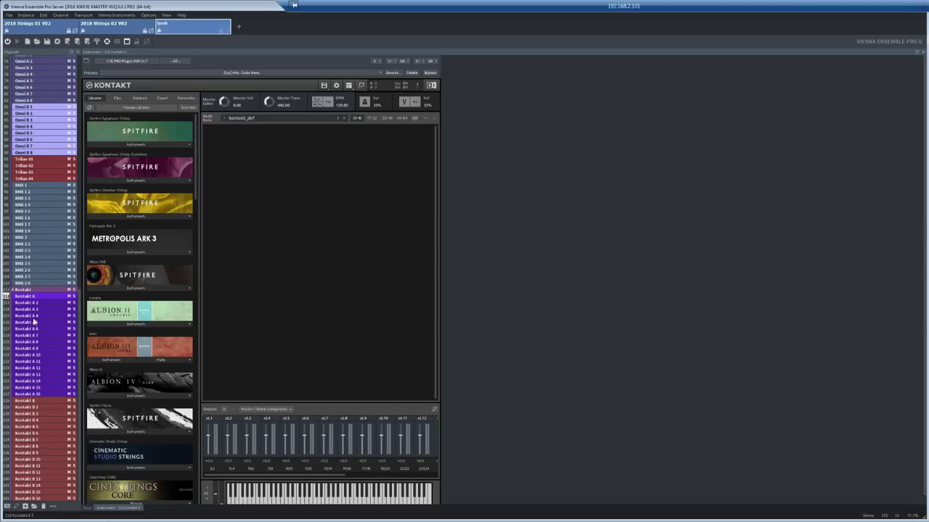
{"action": "left_click", "coordinate": [35, 447]}
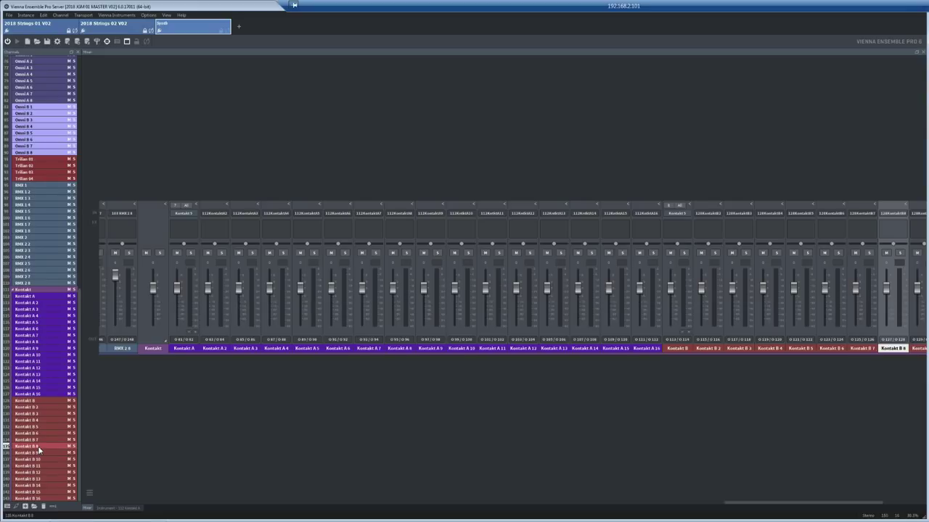
{"action": "left_click", "coordinate": [34, 299]}
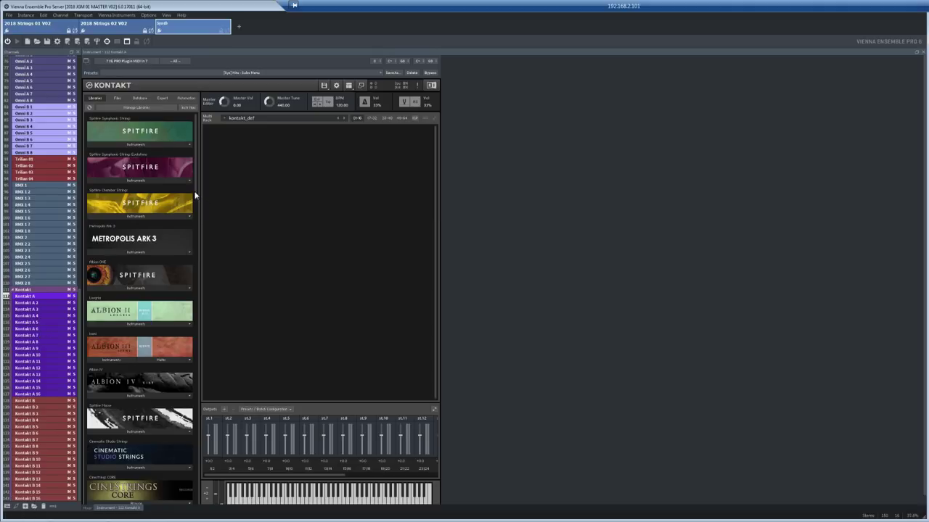
Step: Browse Kontakt A's library list, expanding the Albion ONE instrument folders and looking through the remaining libraries before returning to the start
{"action": "scroll", "coordinate": [195, 192], "scroll_direction": "down", "scroll_amount": 5}
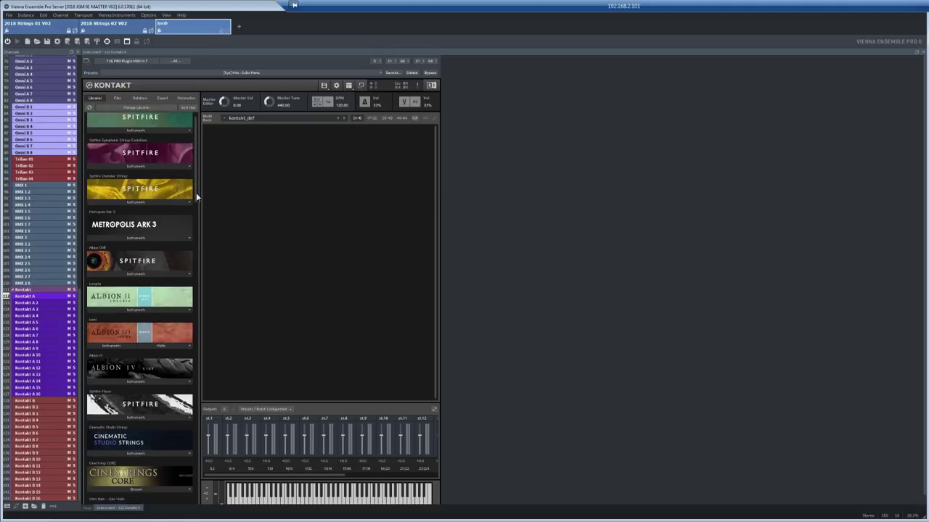
{"action": "scroll", "coordinate": [198, 214], "scroll_direction": "down", "scroll_amount": 2}
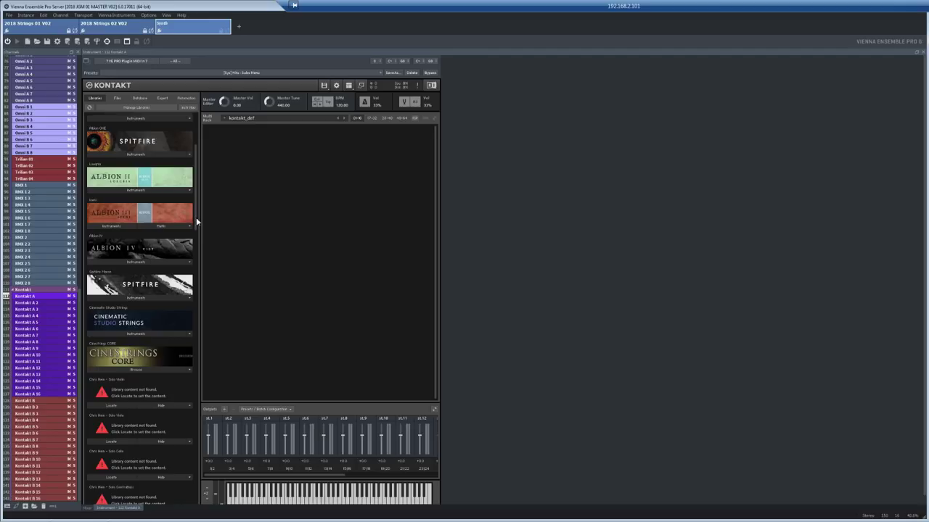
{"action": "scroll", "coordinate": [197, 204], "scroll_direction": "up", "scroll_amount": 4}
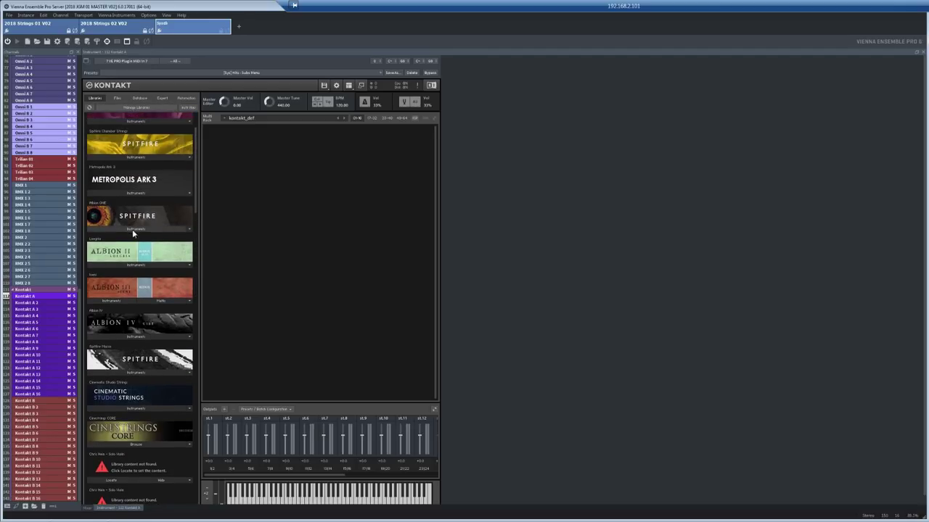
{"action": "left_click", "coordinate": [132, 229]}
{"action": "left_click", "coordinate": [123, 239]}
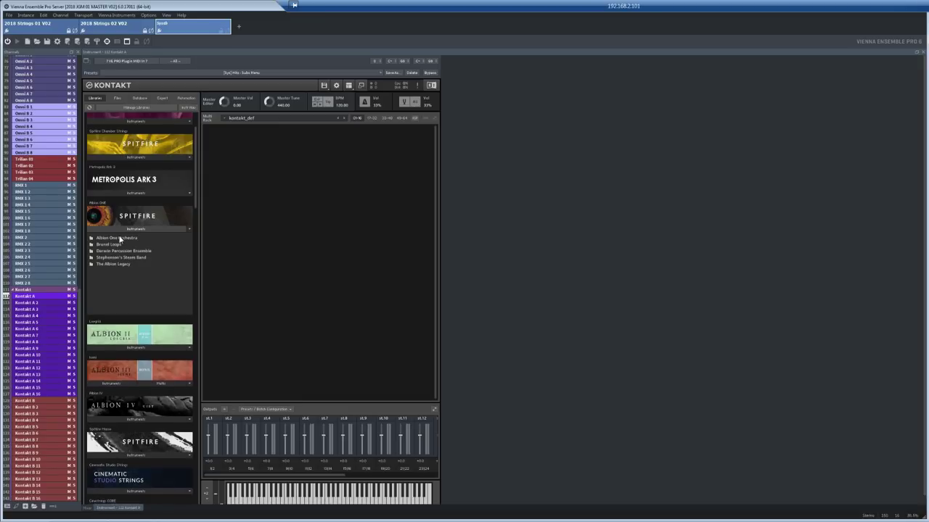
{"action": "left_click", "coordinate": [120, 239]}
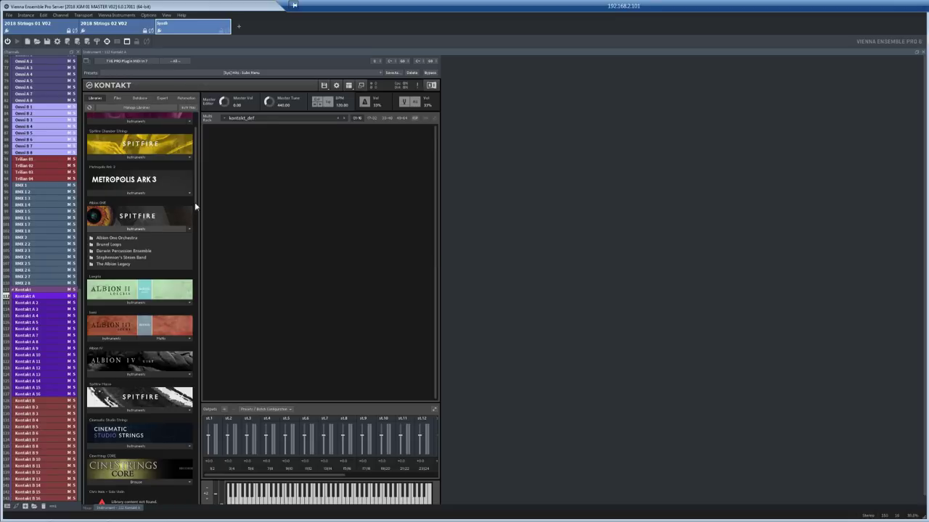
{"action": "left_click_drag", "start_coordinate": [194, 207], "coordinate": [198, 423]}
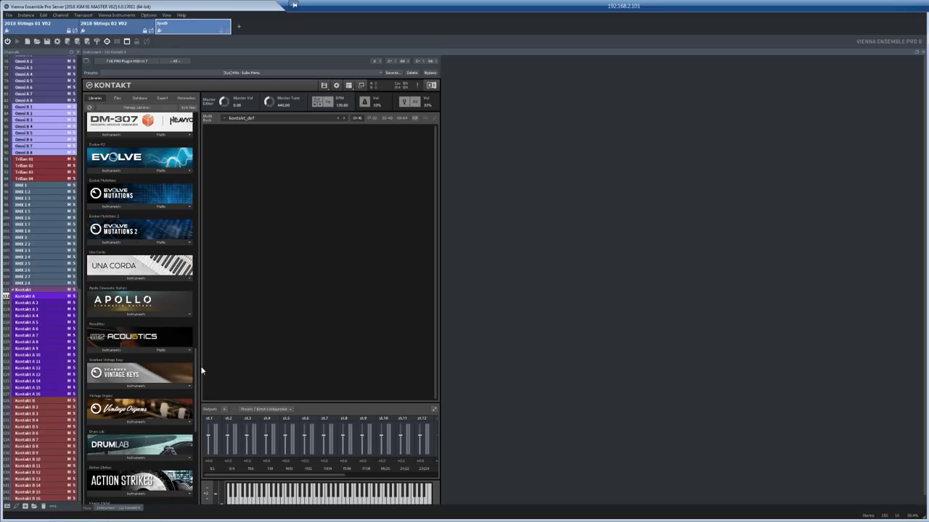
{"action": "left_click_drag", "start_coordinate": [197, 389], "coordinate": [197, 142]}
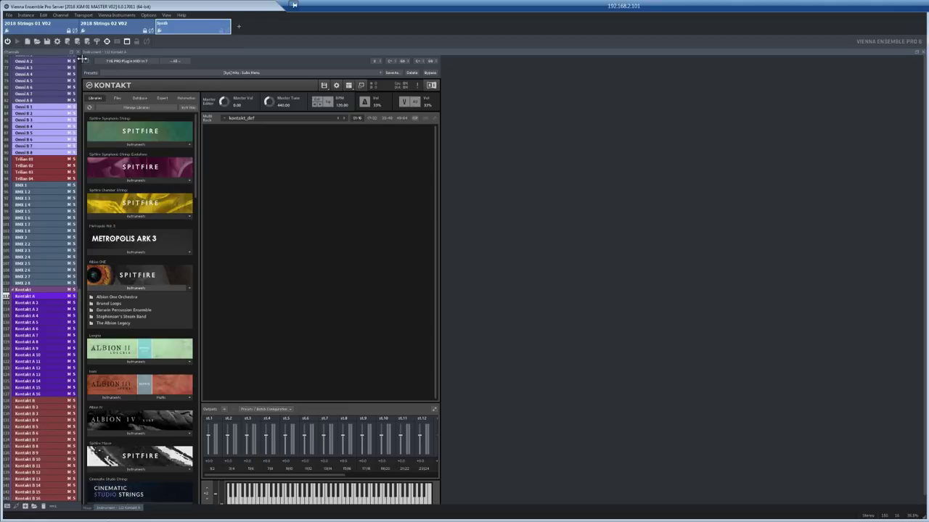
Step: Look over the Synth instance's channel list and show the Diva 1 synth
{"action": "scroll", "coordinate": [32, 66], "scroll_direction": "up", "scroll_amount": 10}
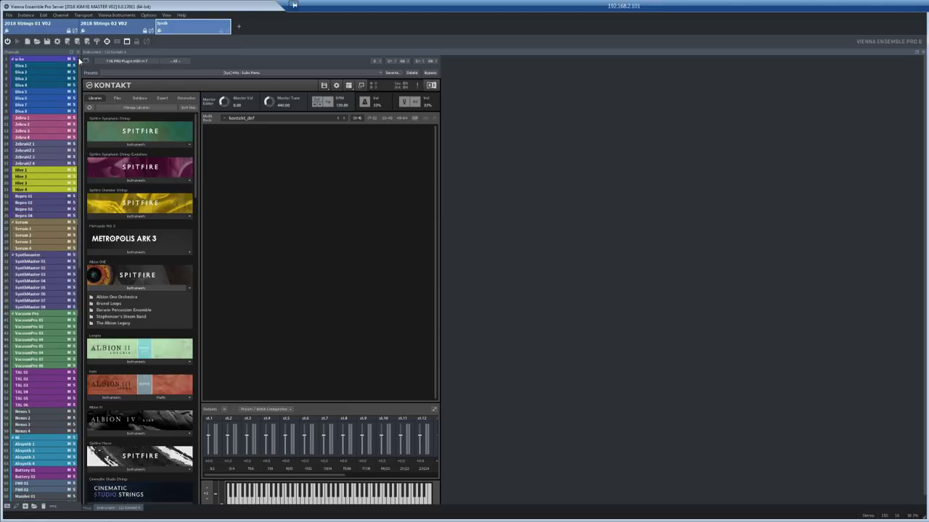
{"action": "scroll", "coordinate": [32, 66], "scroll_direction": "down", "scroll_amount": 10}
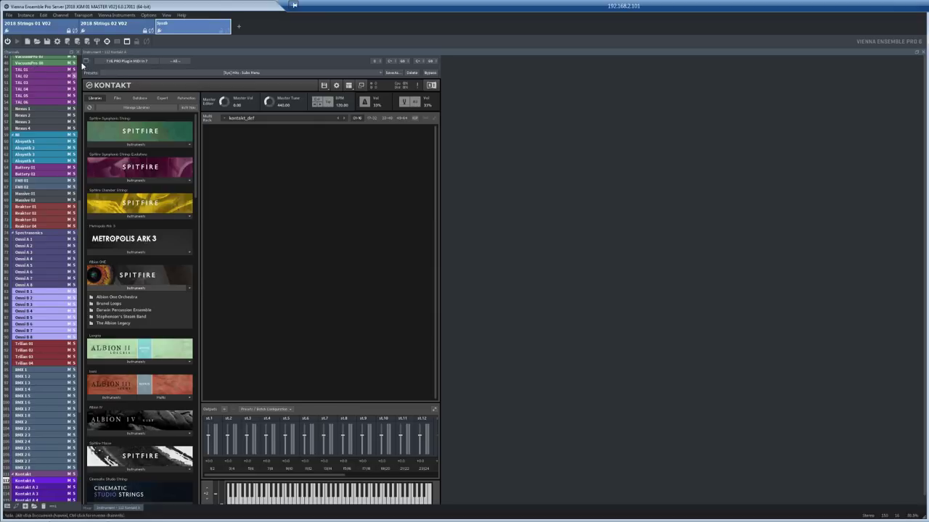
{"action": "scroll", "coordinate": [80, 60], "scroll_direction": "up", "scroll_amount": 10}
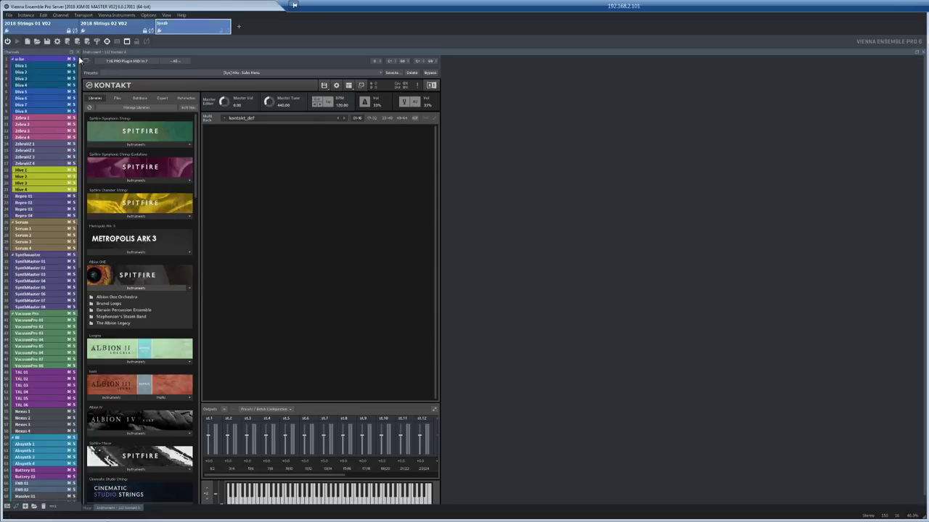
{"action": "left_click", "coordinate": [24, 66]}
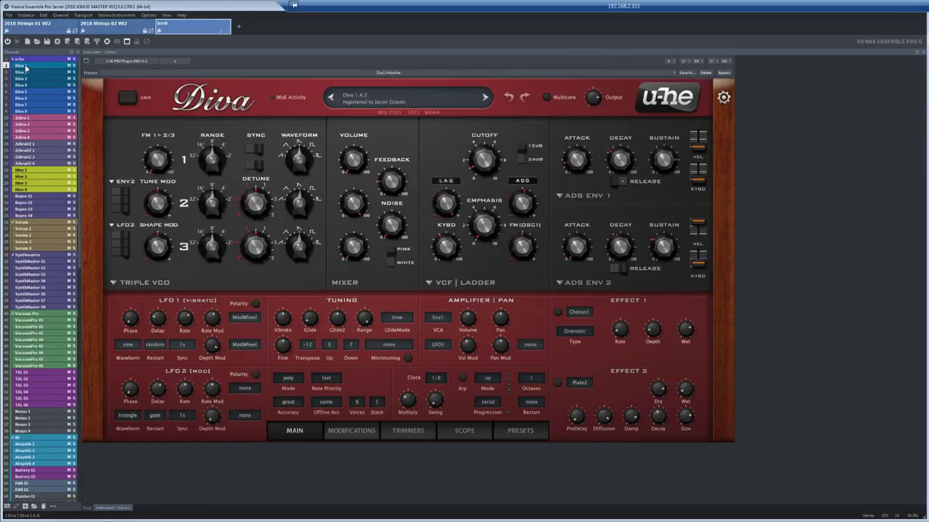